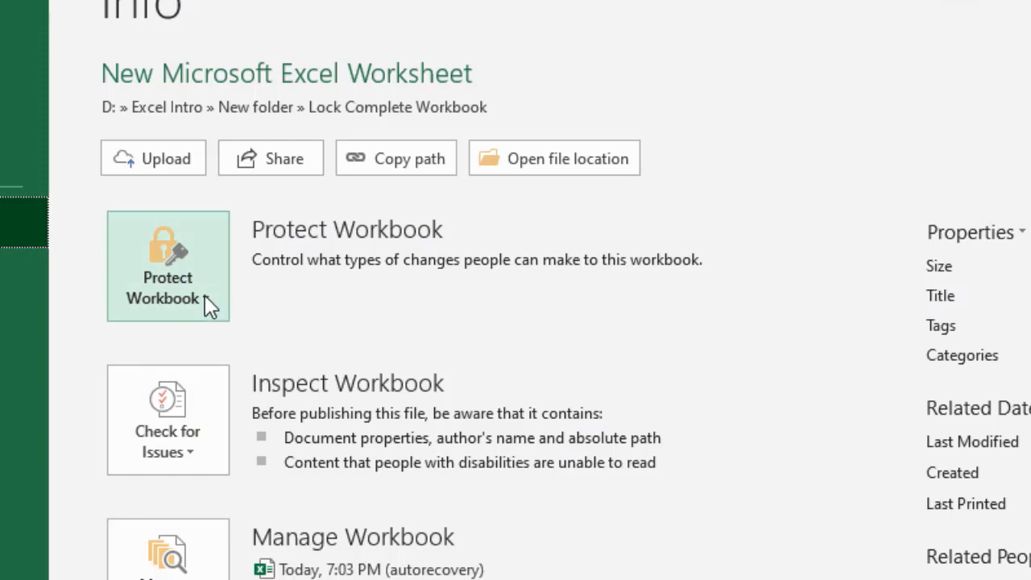
# Encrypt the workbook with a password to open, entering and then confirming the password.
pyautogui.click(204, 295)
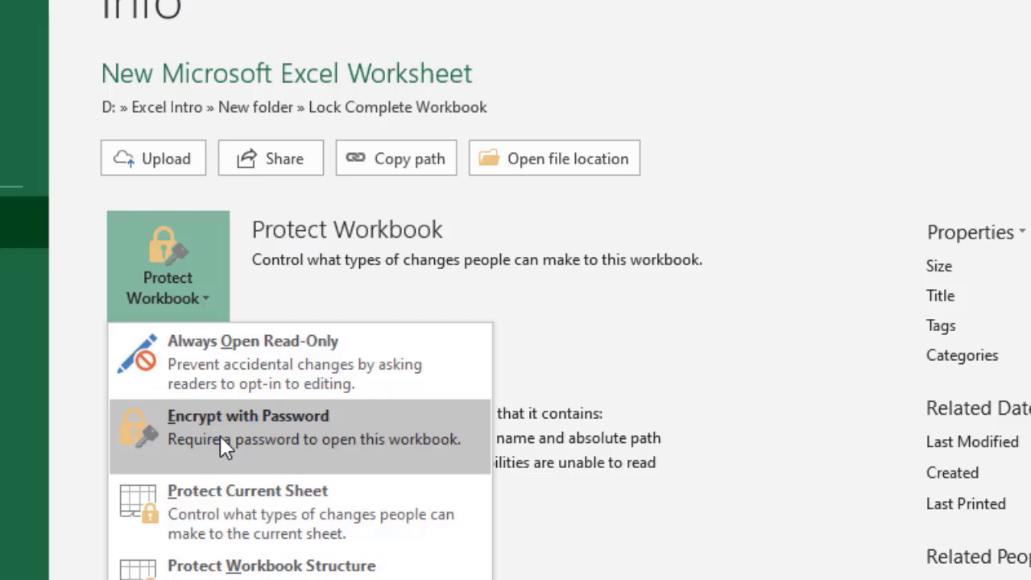
pyautogui.click(220, 436)
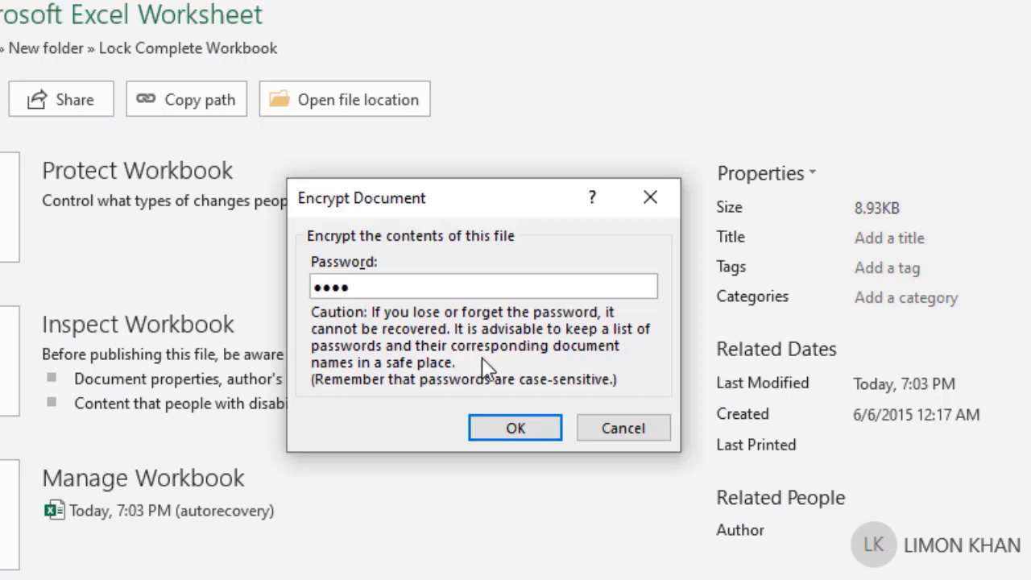
pyautogui.click(501, 431)
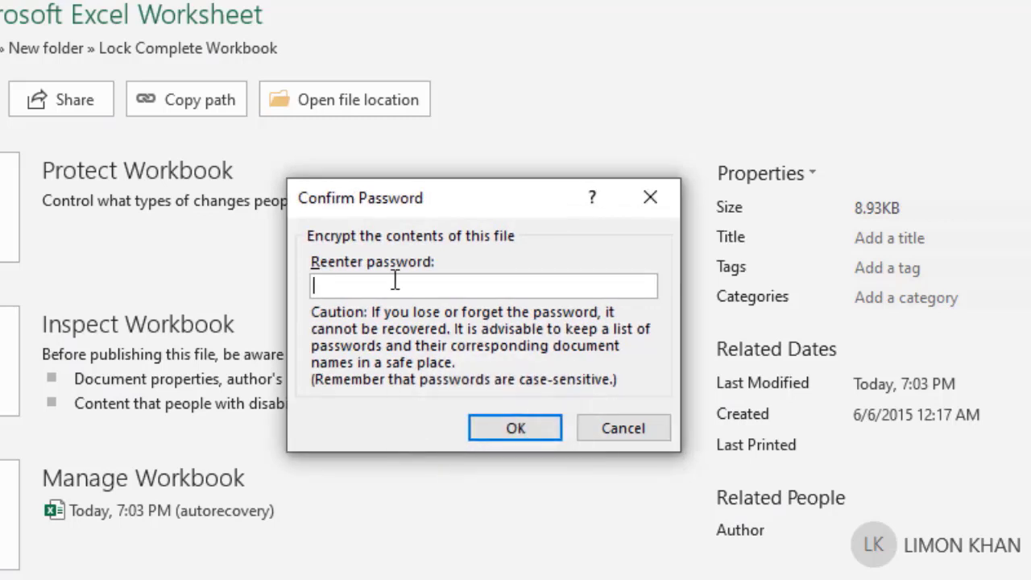
pyautogui.write('12')
pyautogui.click(515, 428)
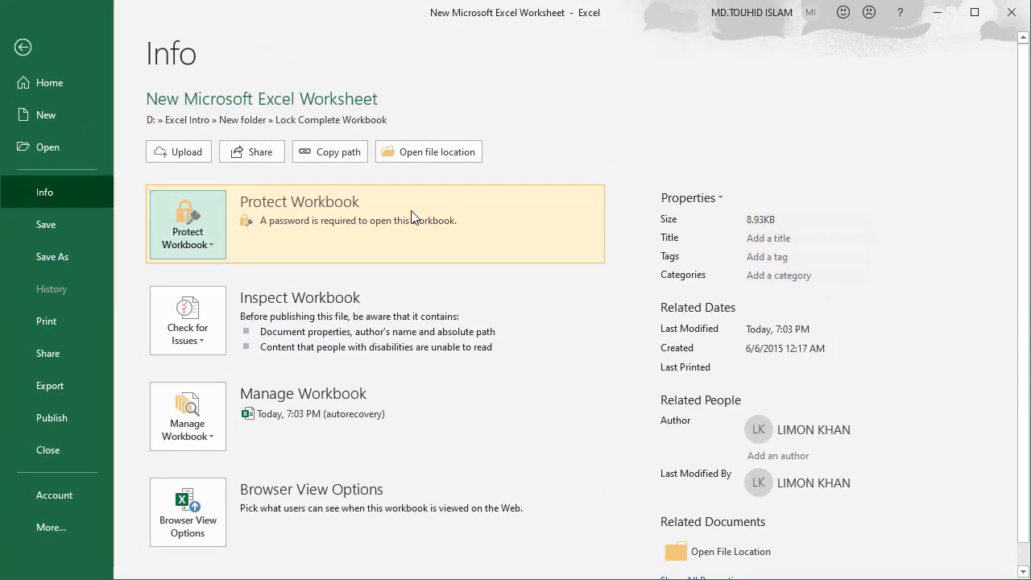
# Save the encrypted workbook and close Excel.
pyautogui.click(66, 233)
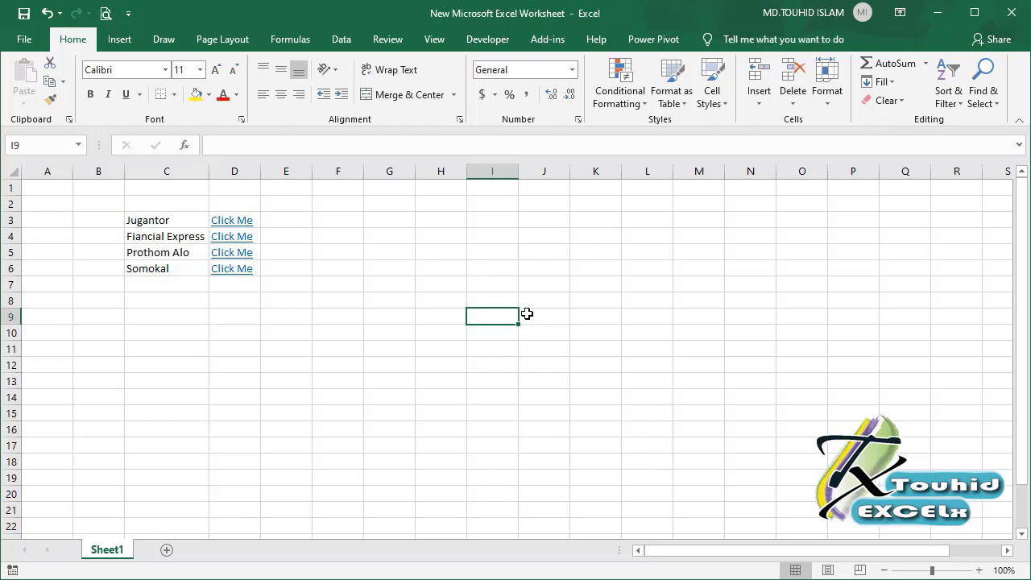
pyautogui.click(1013, 18)
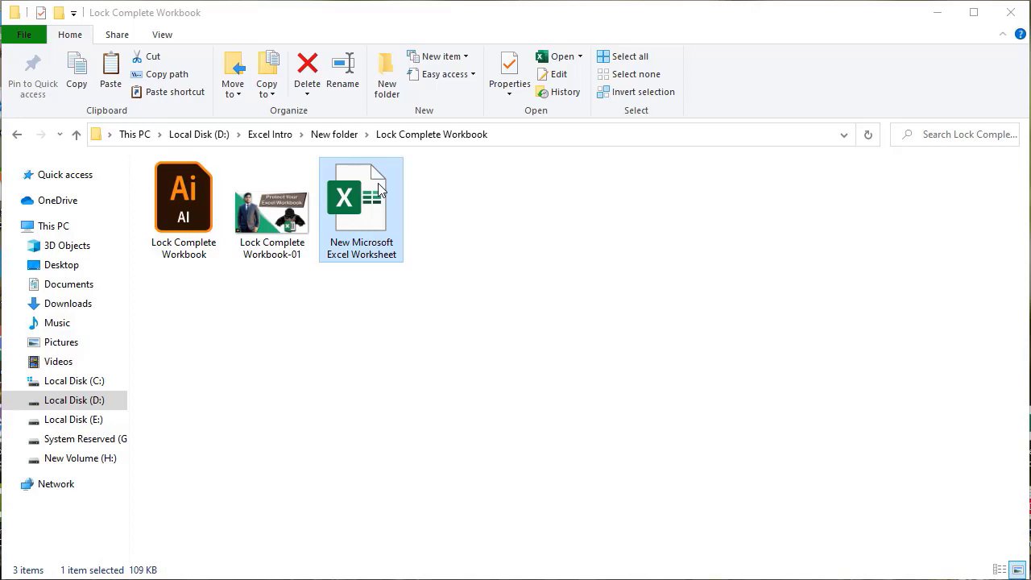
# Reopen the protected workbook from File Explorer and enter its open password.
pyautogui.doubleClick(372, 216)
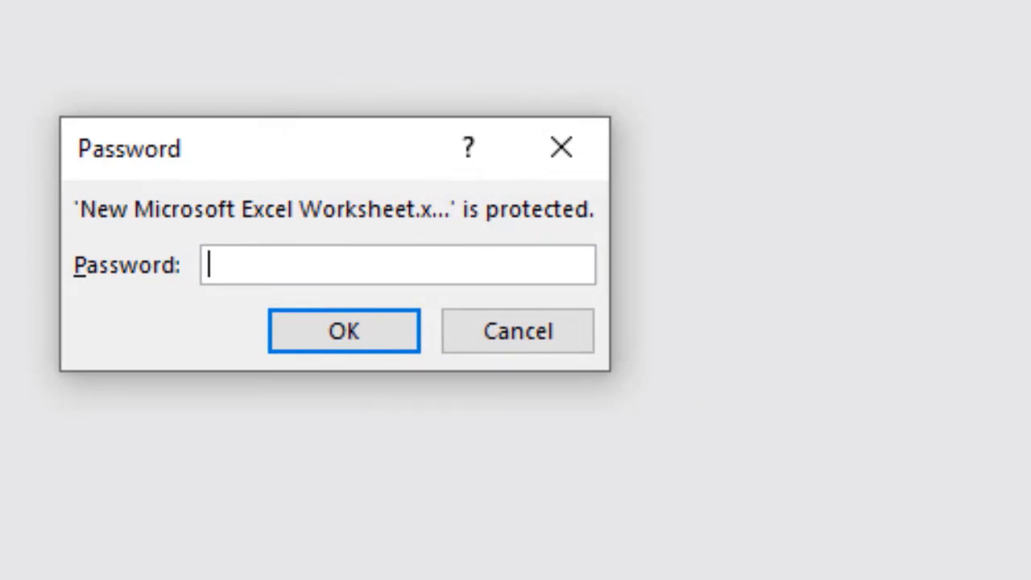
pyautogui.write('1234')
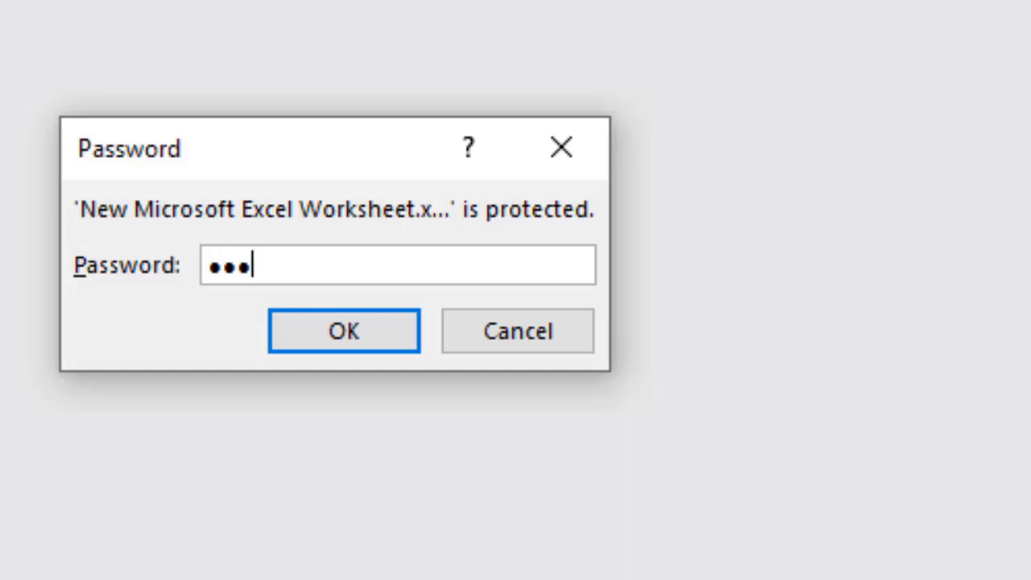
pyautogui.click(354, 338)
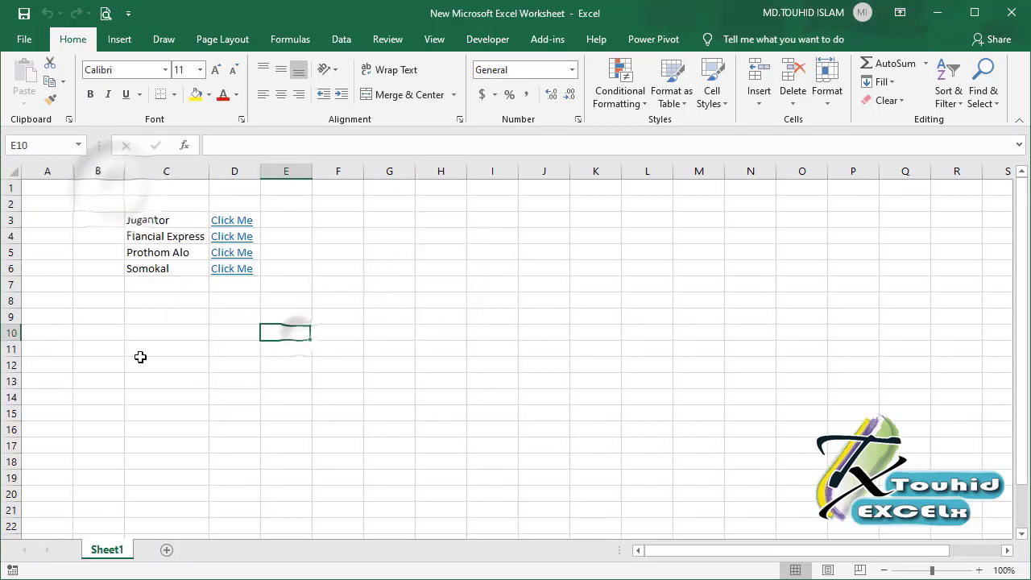
# From File > Info > Encrypt with Password, delete the existing open password and confirm.
pyautogui.click(140, 357)
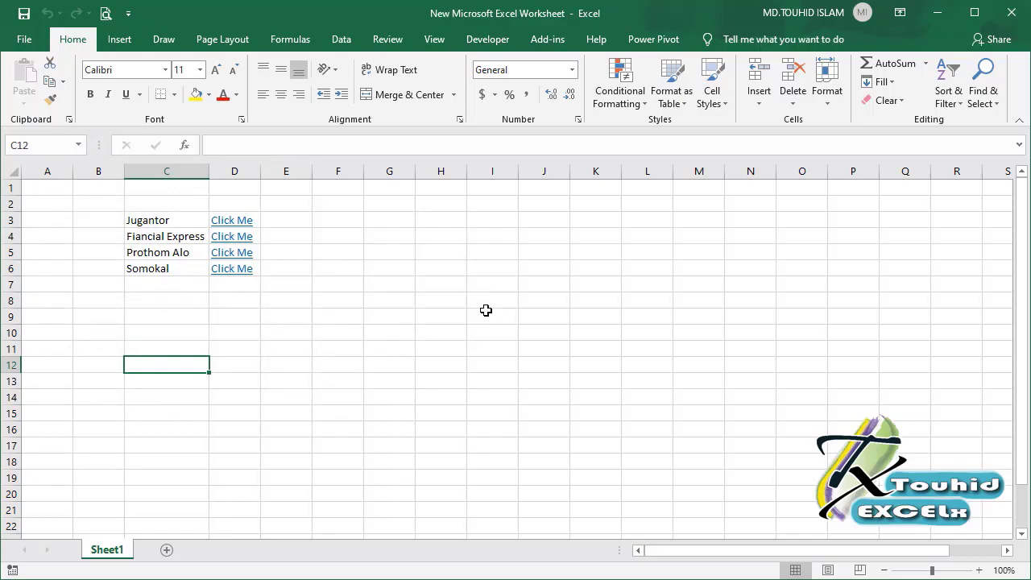
pyautogui.click(24, 40)
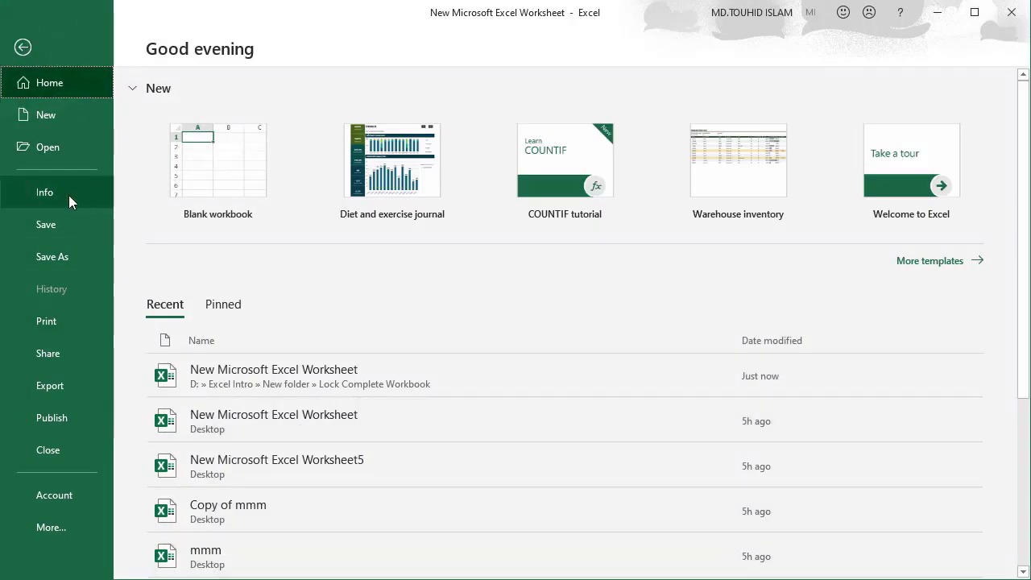
pyautogui.click(67, 195)
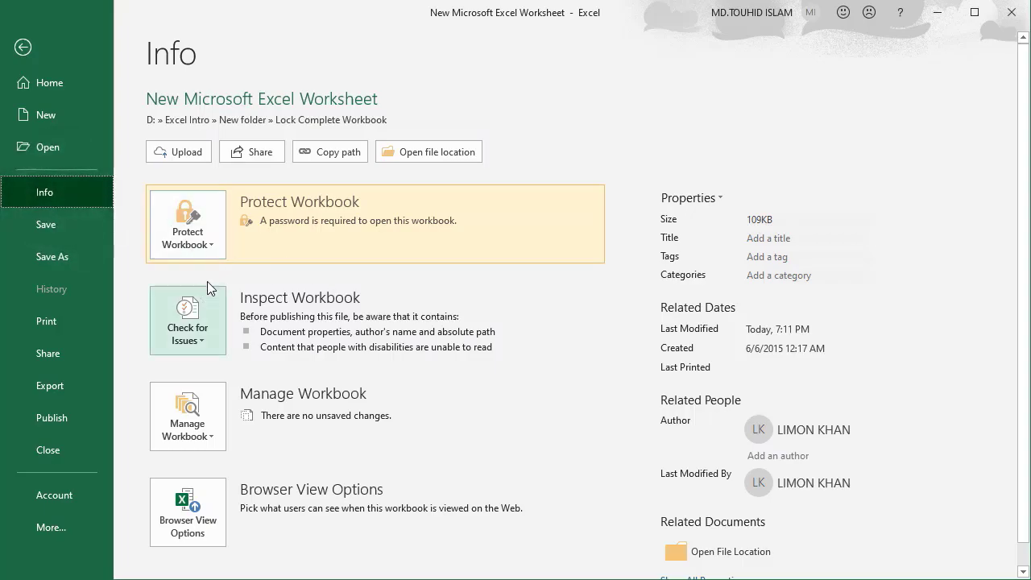
pyautogui.click(213, 248)
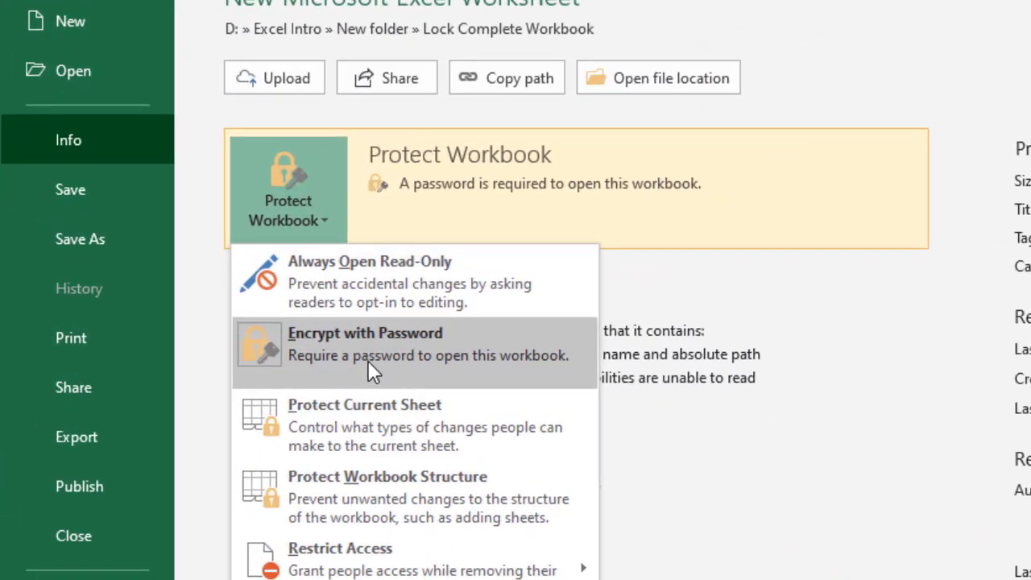
pyautogui.click(368, 360)
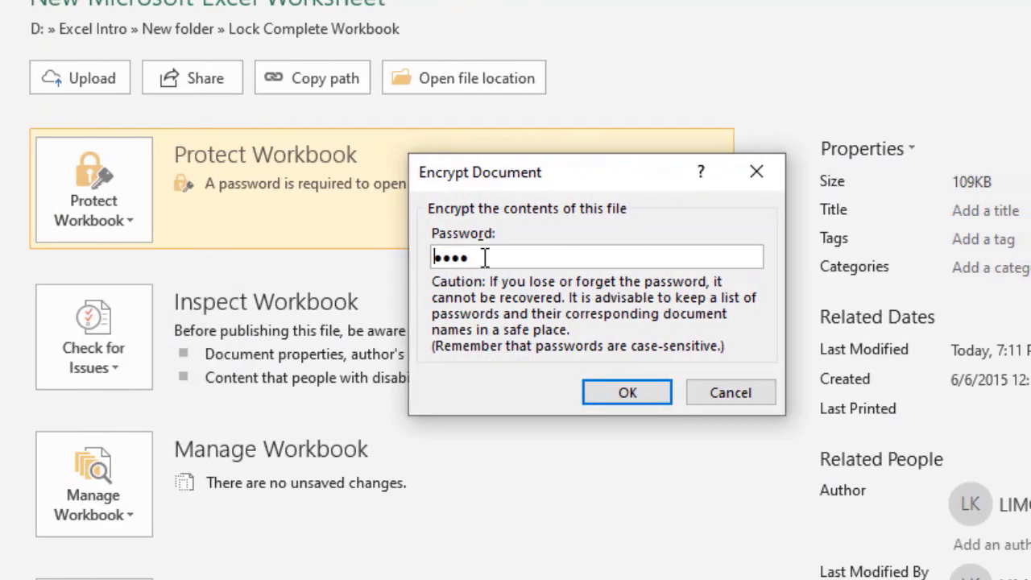
pyautogui.moveTo(487, 263); pyautogui.dragTo(422, 255)
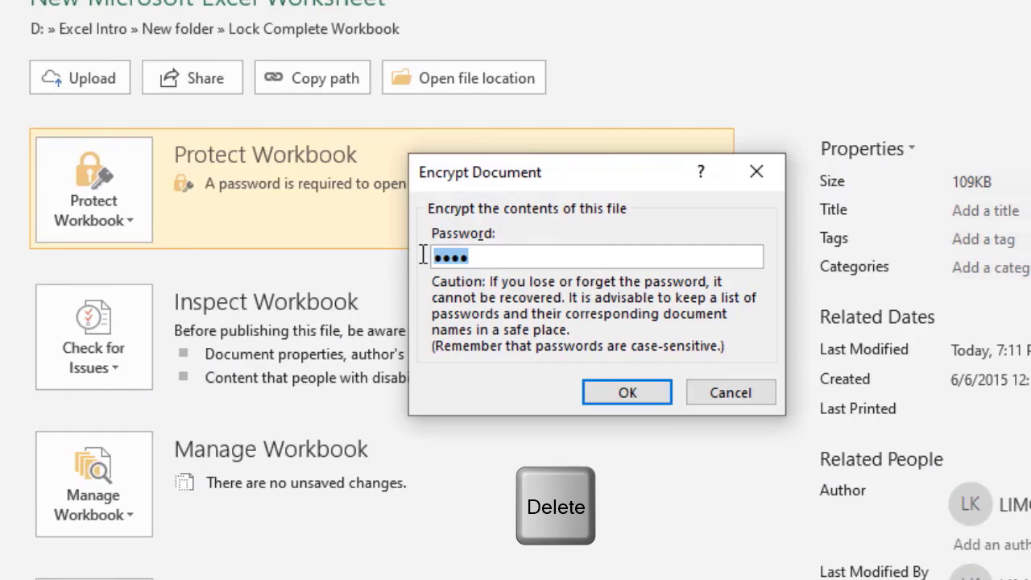
pyautogui.press('Delete')
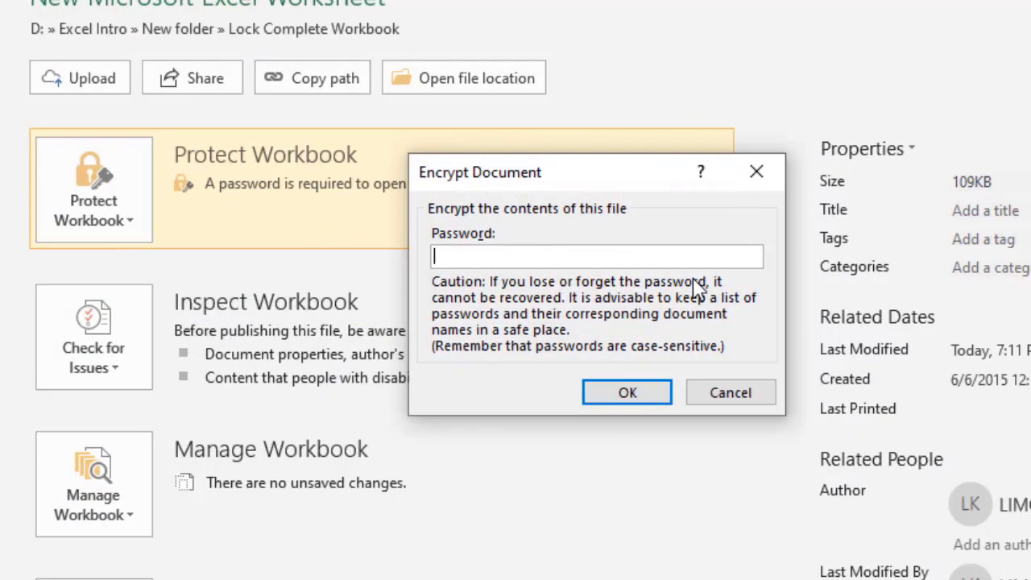
pyautogui.click(636, 394)
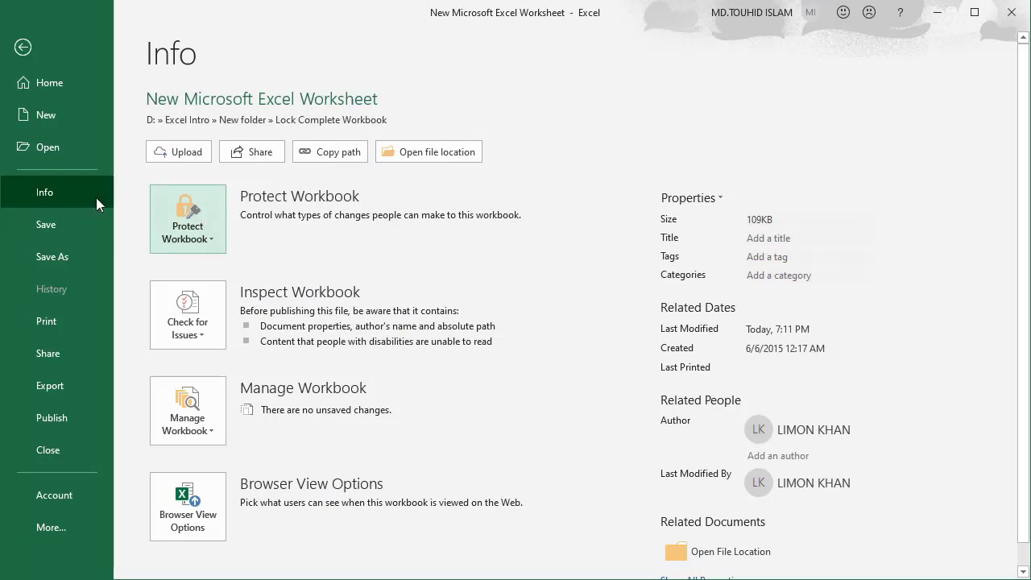
# Save the password-free workbook, close Excel, and reopen the file from File Explorer.
pyautogui.click(60, 225)
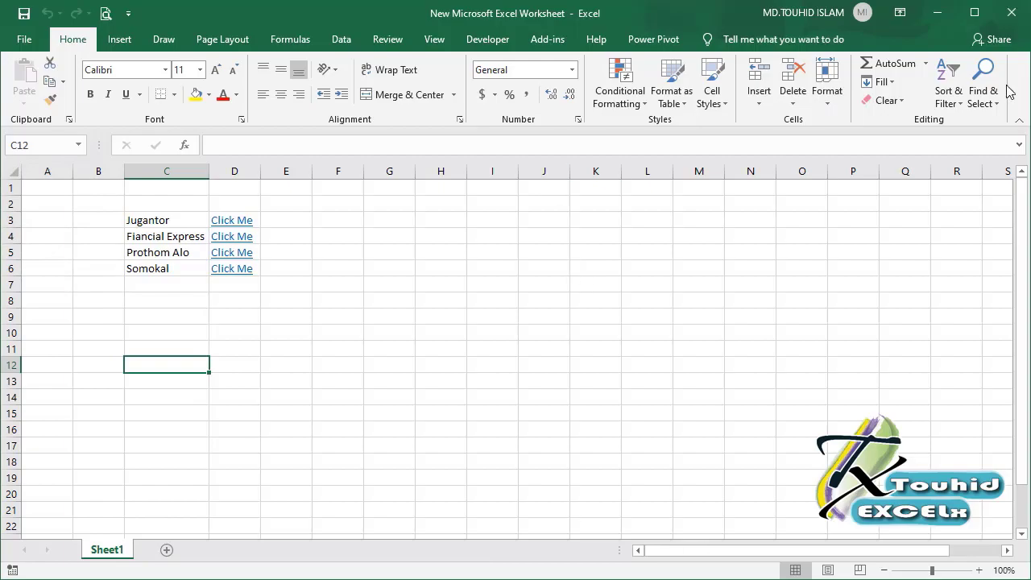
pyautogui.click(1011, 14)
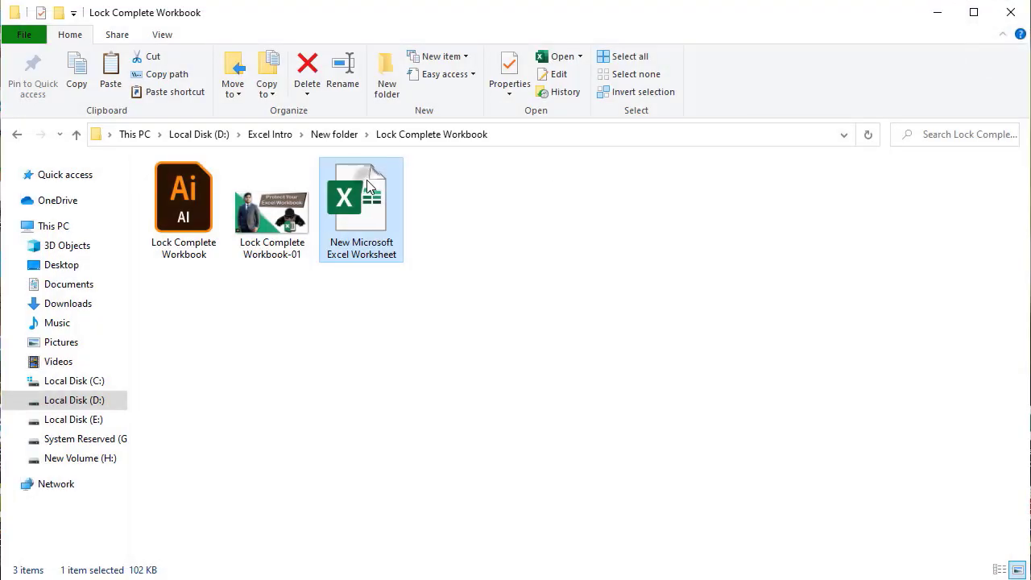
pyautogui.doubleClick(367, 181)
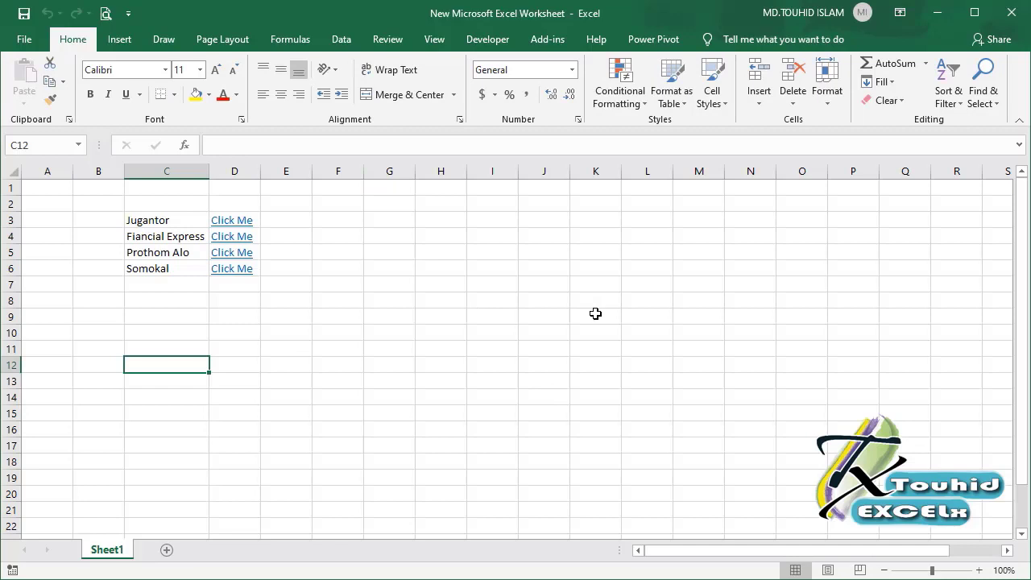
# Select cells K9, D10, B3 and E3 to confirm no password was requested.
pyautogui.click(593, 314)
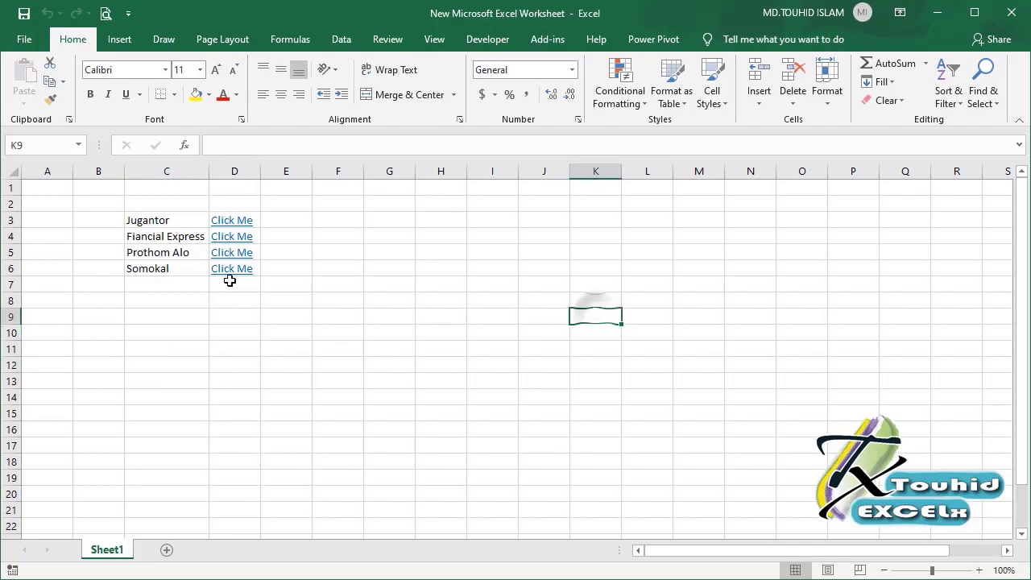
pyautogui.click(233, 330)
pyautogui.click(84, 219)
pyautogui.click(272, 220)
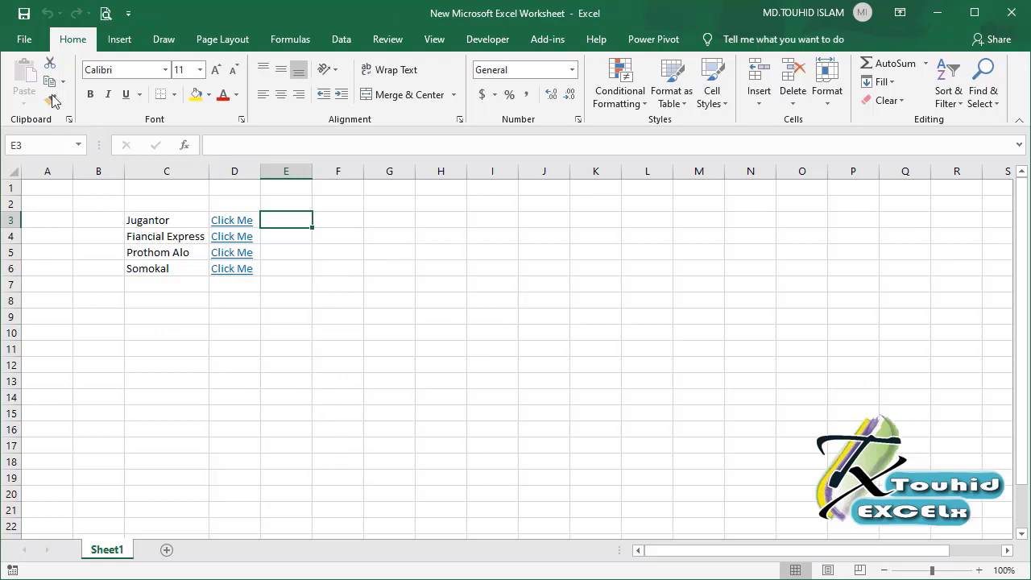
# Choose File > Save As and pick the recent Lock Complete Workbook folder.
pyautogui.click(29, 40)
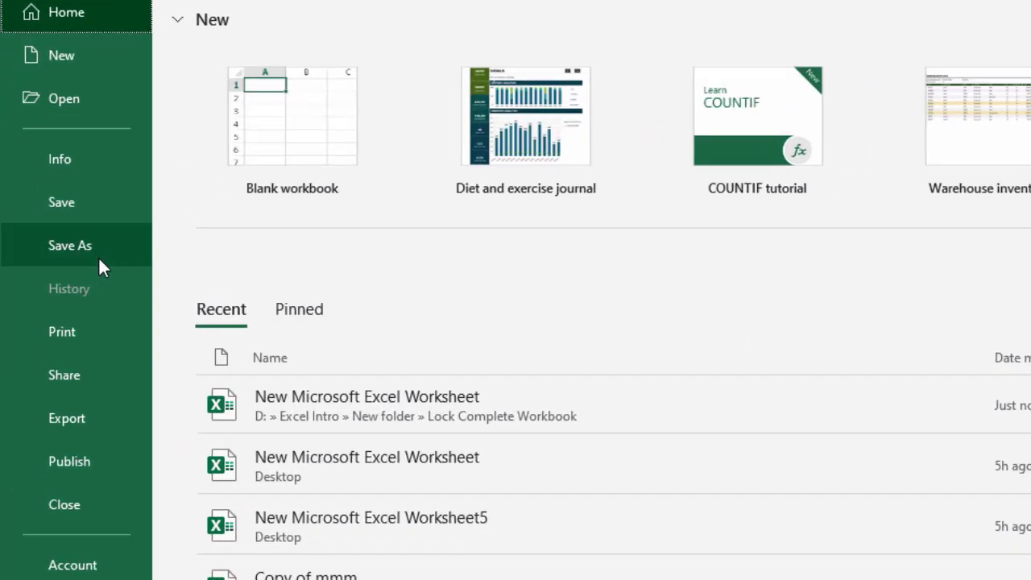
pyautogui.click(85, 258)
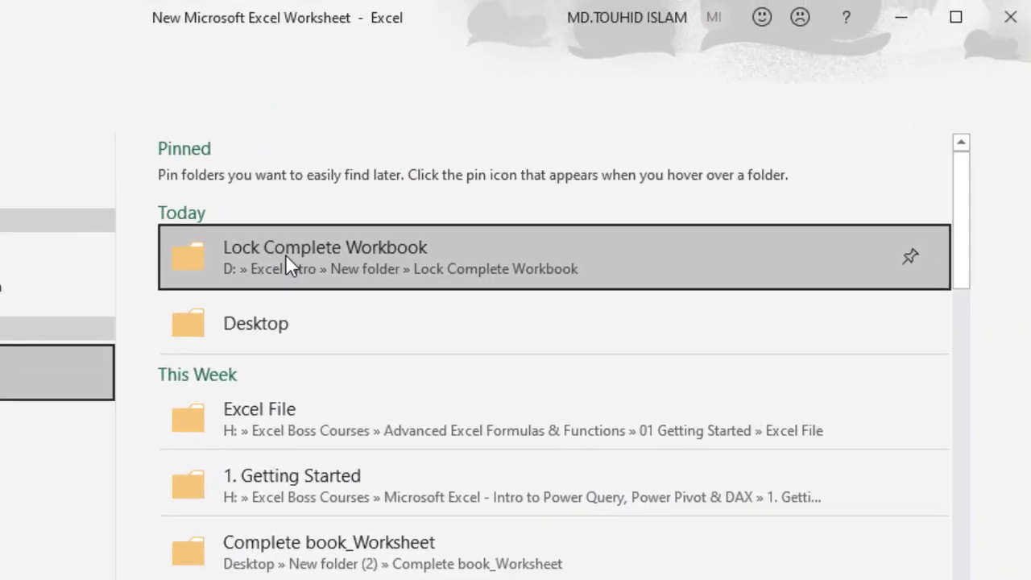
pyautogui.click(725, 147)
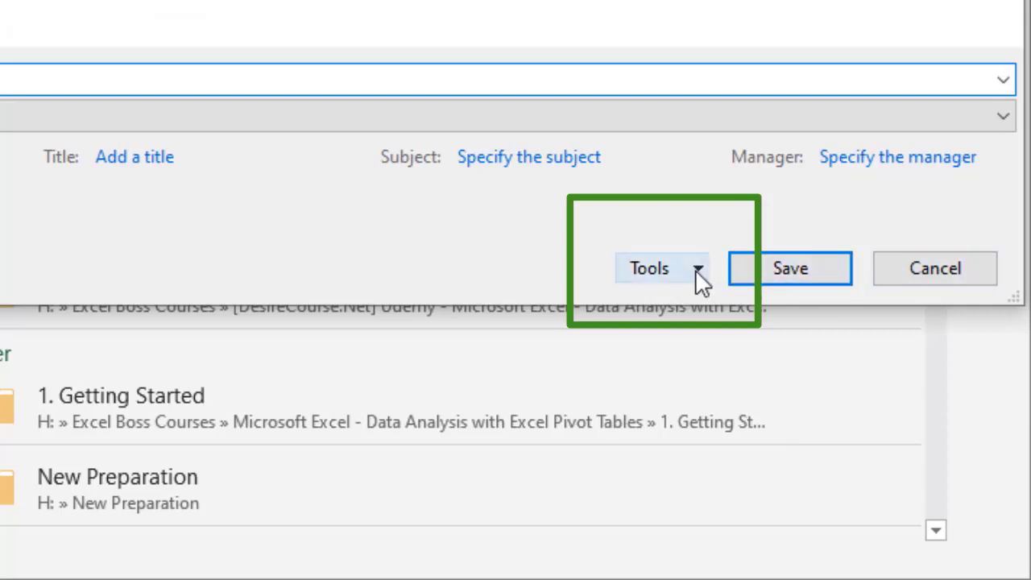
# In the Save As General Options, set both a password to open and a password to modify.
pyautogui.click(697, 271)
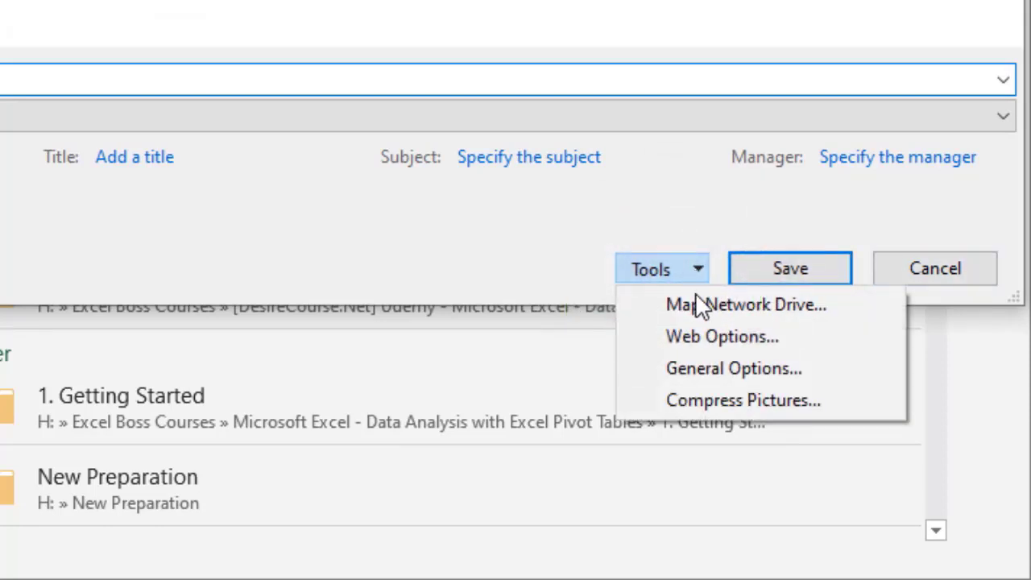
pyautogui.click(699, 372)
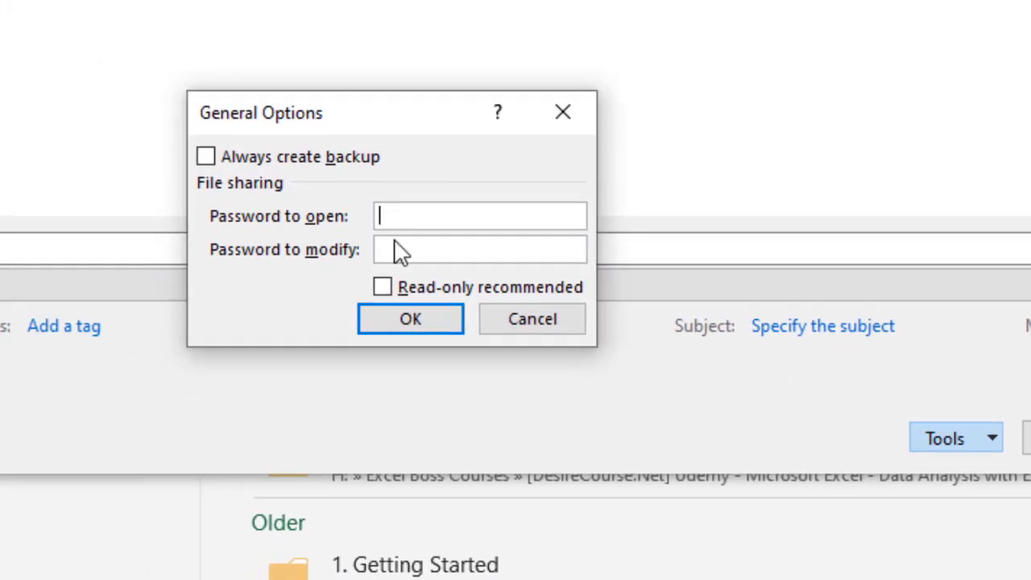
pyautogui.click(432, 215)
pyautogui.write('1234')
pyautogui.click(421, 252)
pyautogui.write('1234')
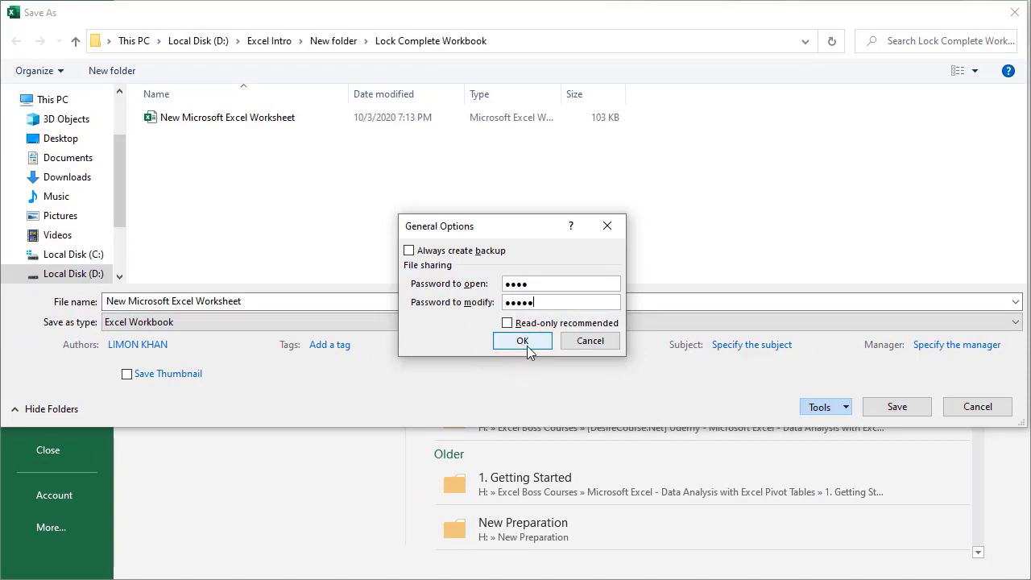
pyautogui.click(528, 347)
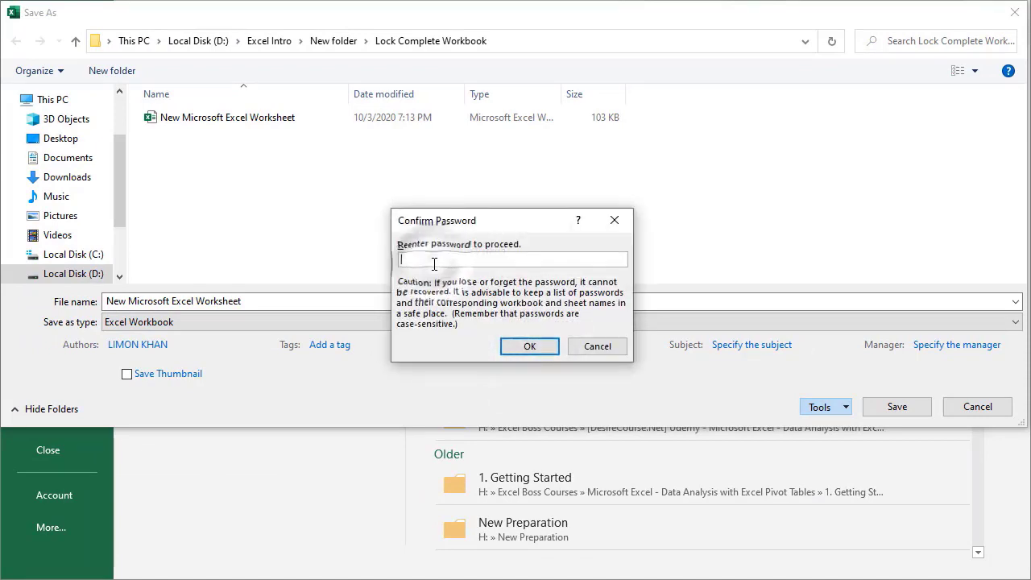
# Re-enter the modify password, then save and replace the existing file in Lock Complete Workbook.
pyautogui.write('1')
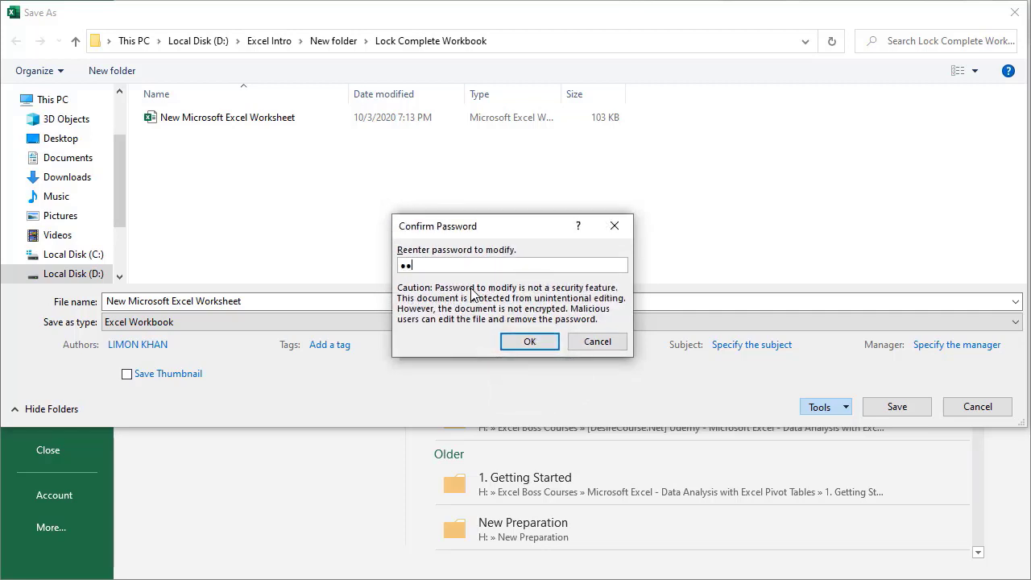
pyautogui.write('5')
pyautogui.click(529, 341)
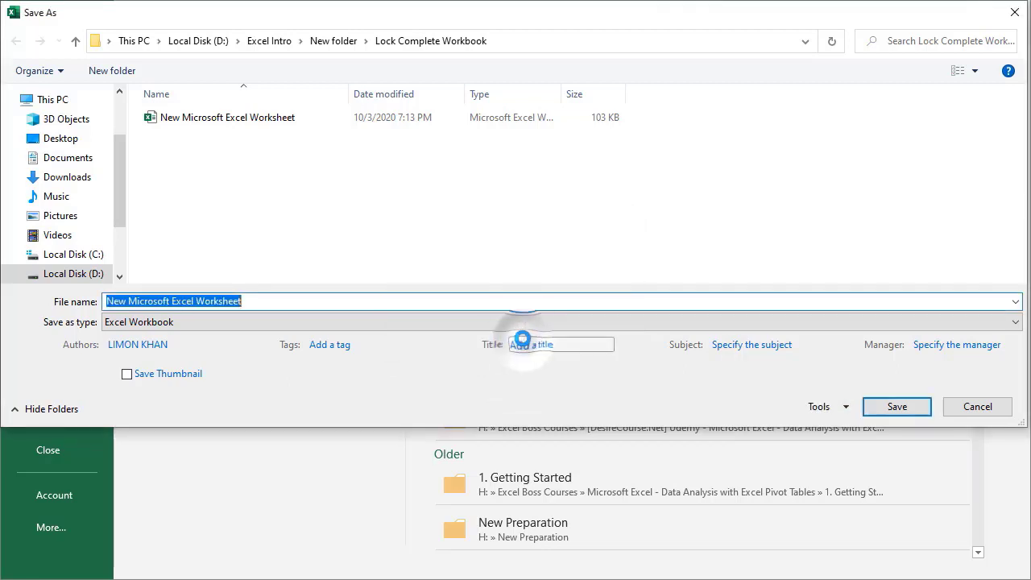
pyautogui.click(896, 405)
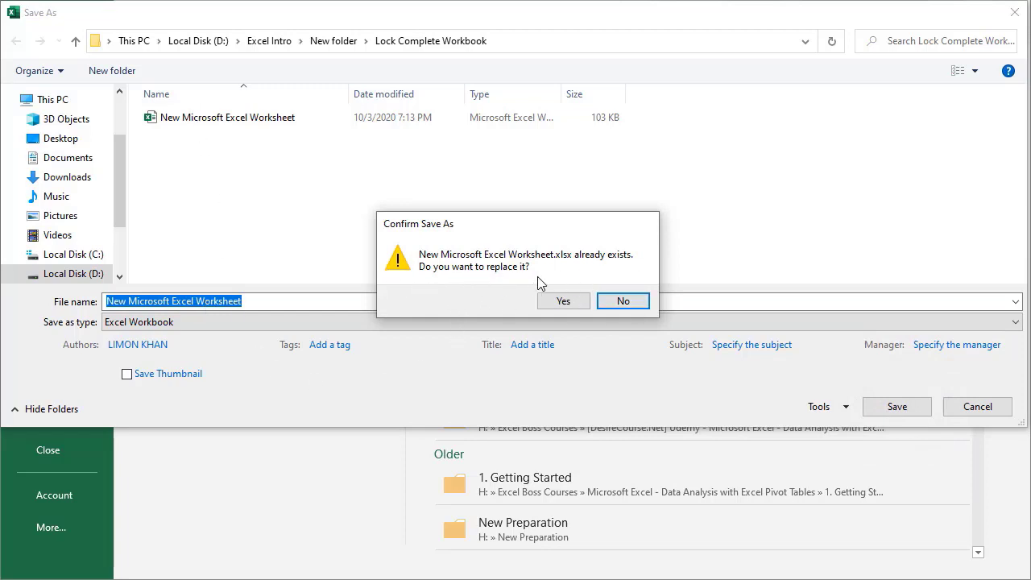
pyautogui.click(555, 301)
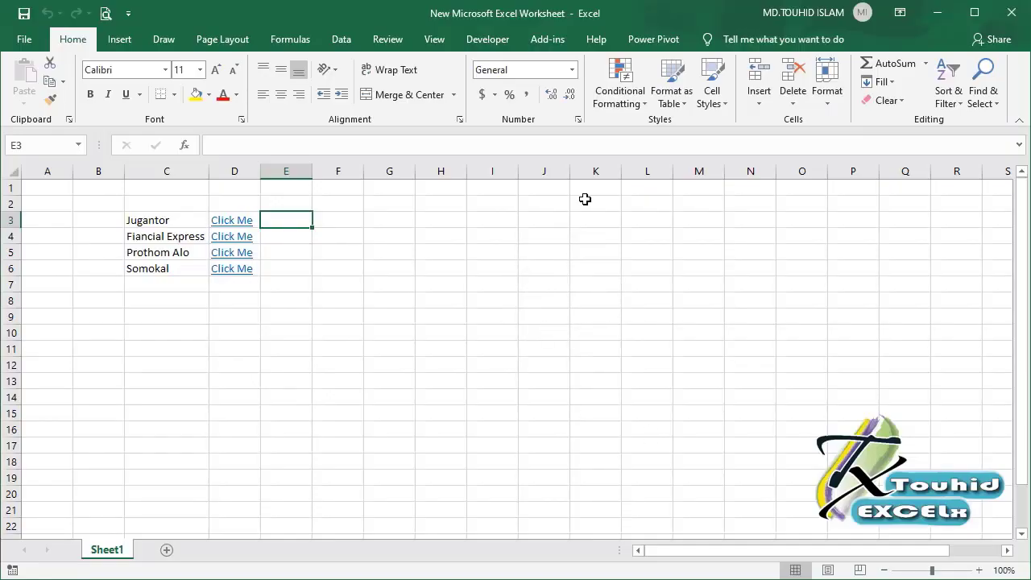
# Close Excel, reopen the workbook with its open password, and choose Read Only.
pyautogui.click(1011, 12)
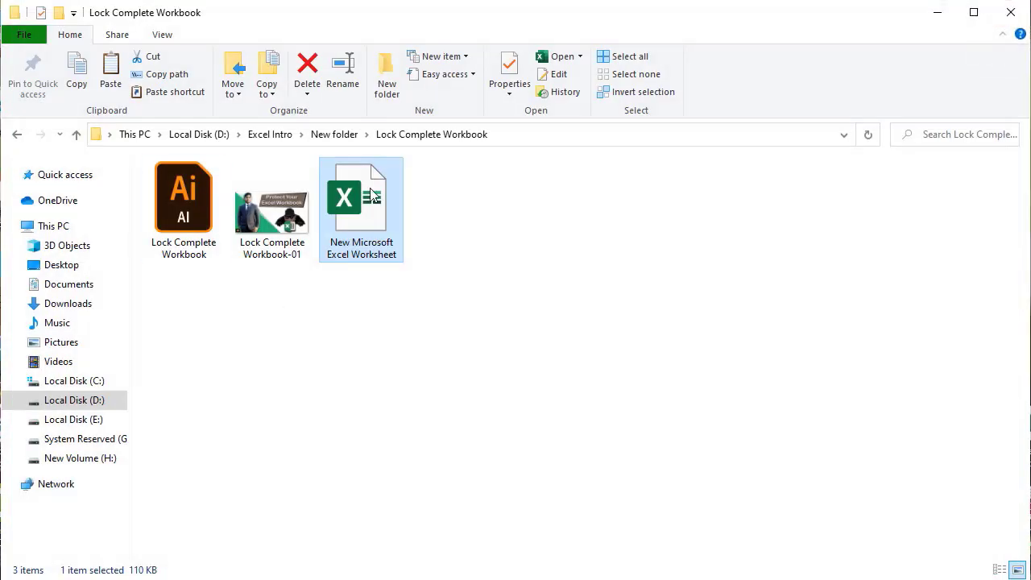
pyautogui.doubleClick(371, 192)
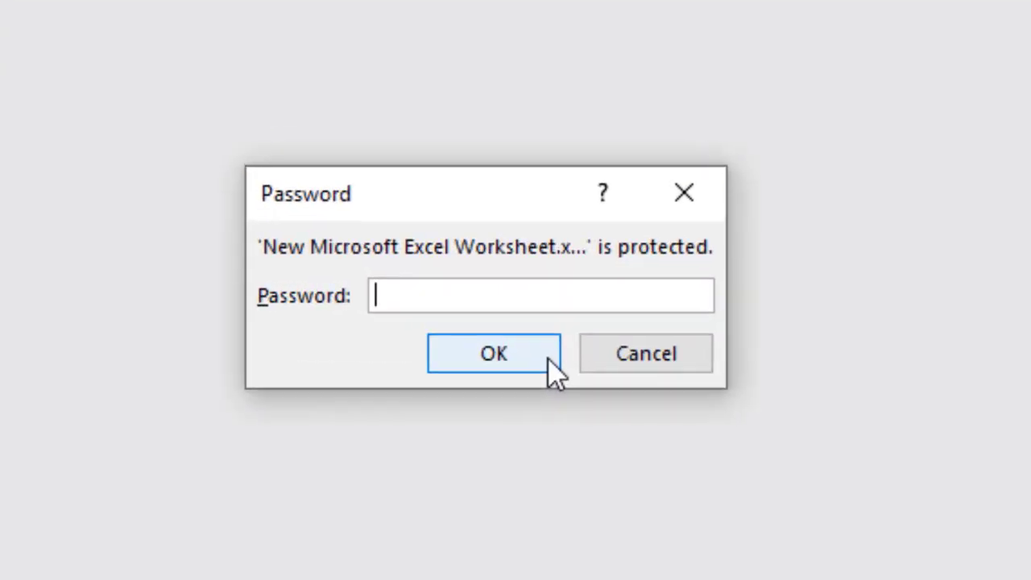
pyautogui.write('****')
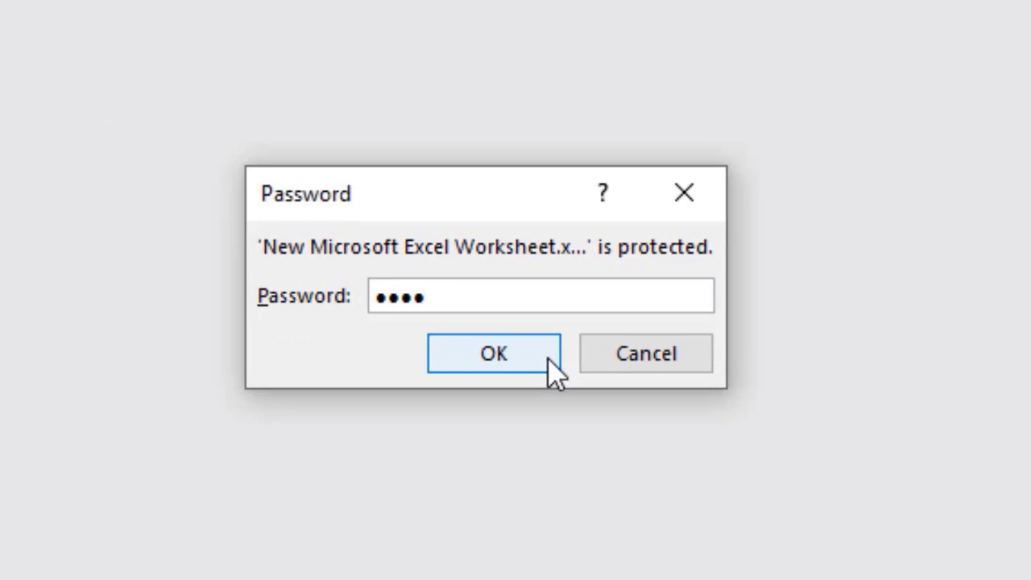
pyautogui.click(511, 363)
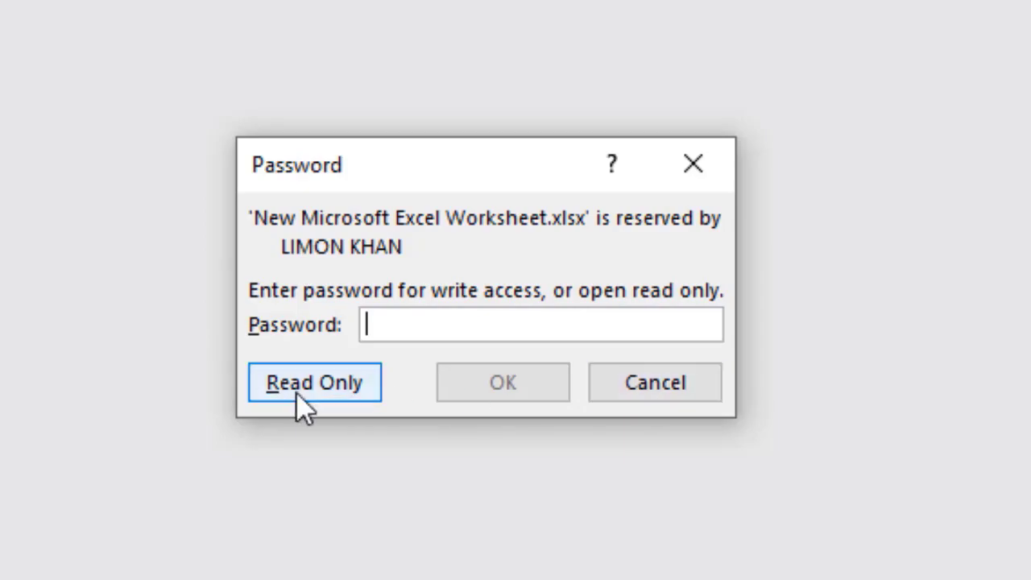
pyautogui.click(294, 393)
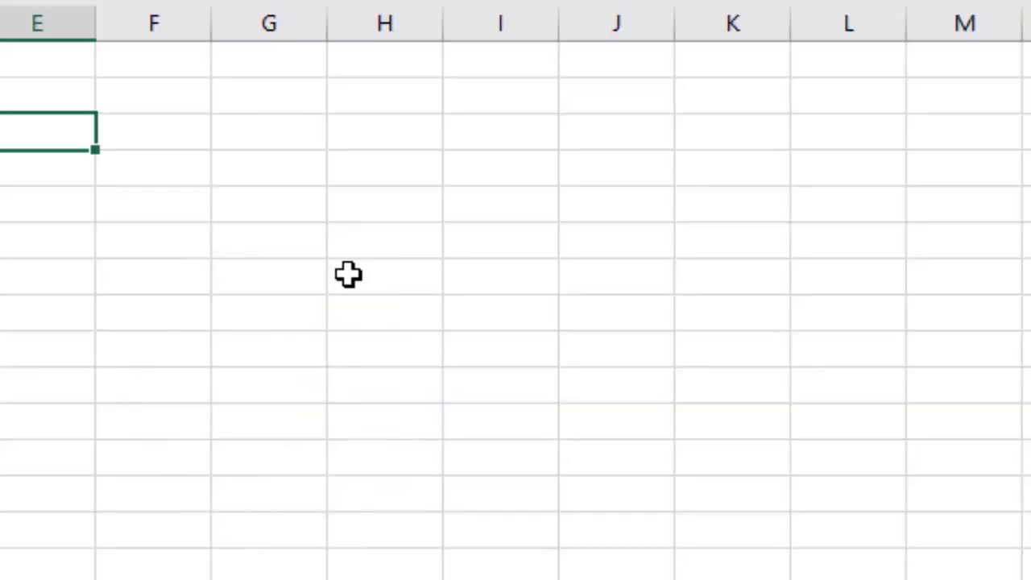
# Type 'fd' into cell F9, then select cells D5, G5 and E8.
pyautogui.click(347, 274)
pyautogui.click(178, 363)
pyautogui.write('fd')
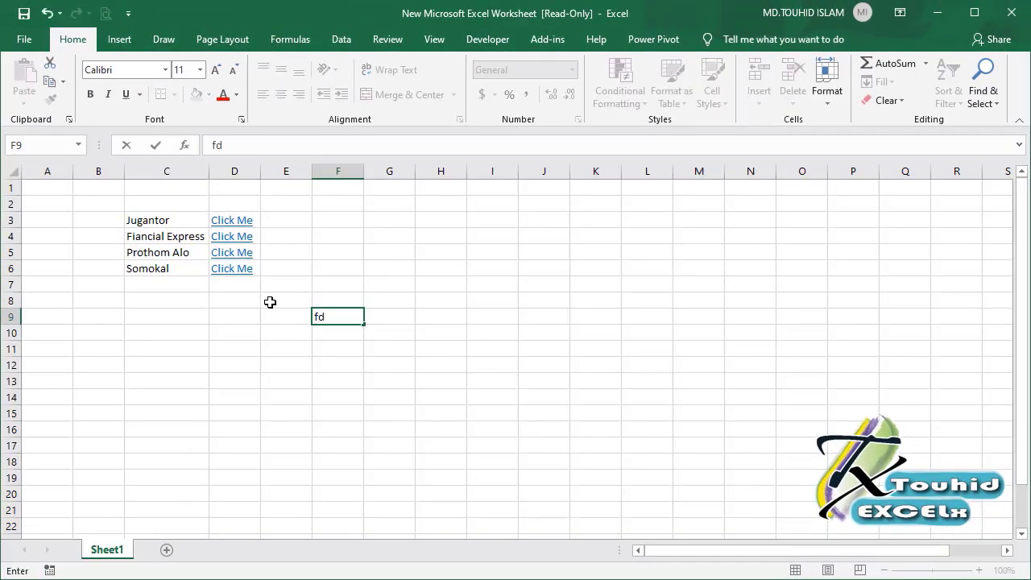
pyautogui.click(216, 253)
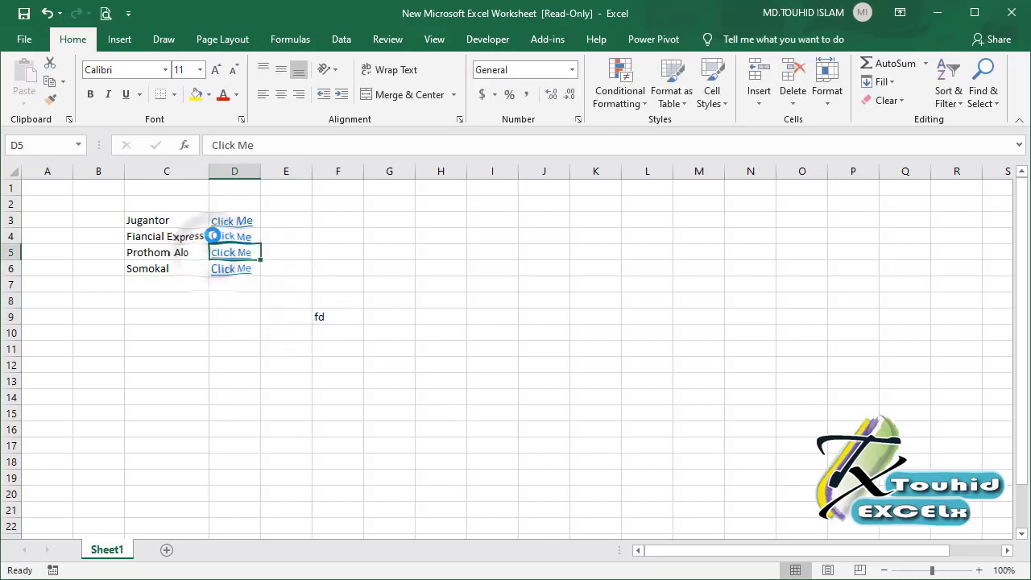
pyautogui.click(388, 259)
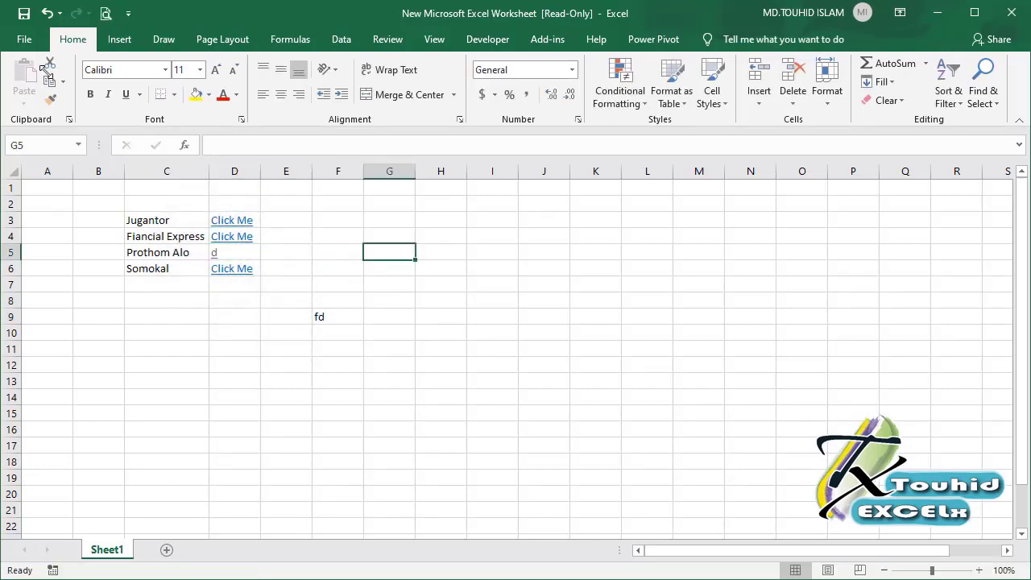
pyautogui.click(299, 296)
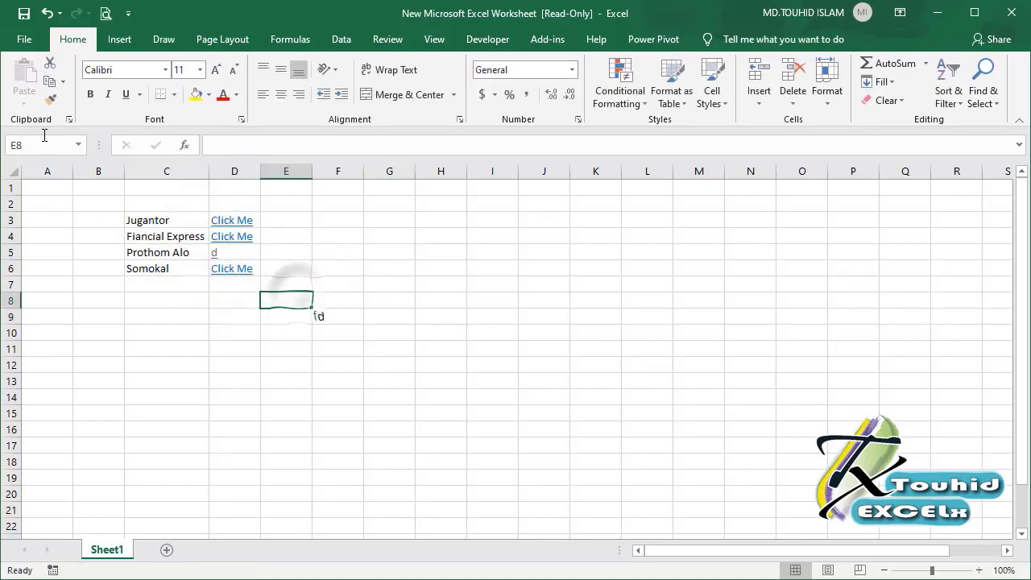
# Attempt File > Save, dismiss the read-only warning, and return to the worksheet.
pyautogui.click(29, 40)
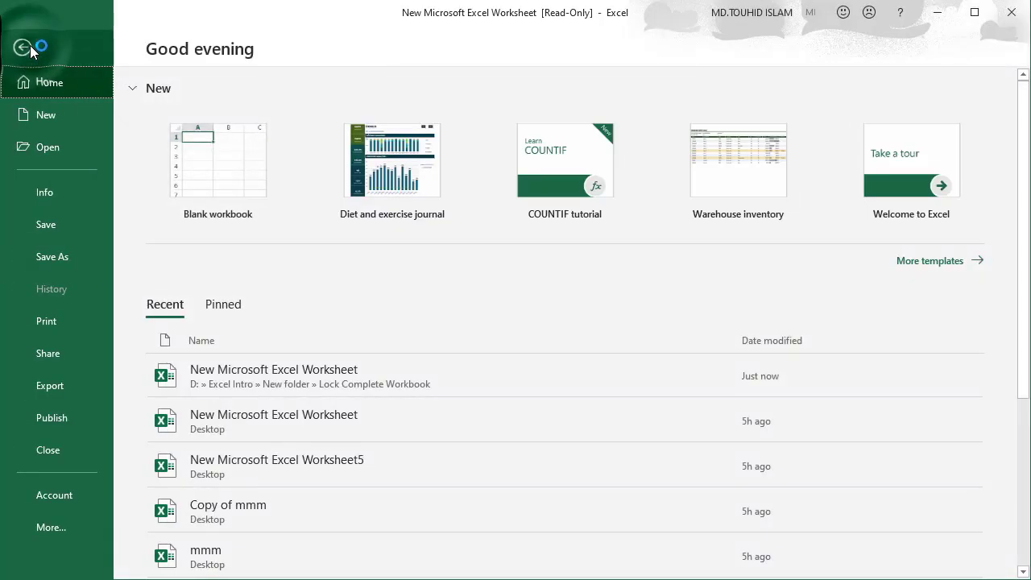
pyautogui.click(56, 226)
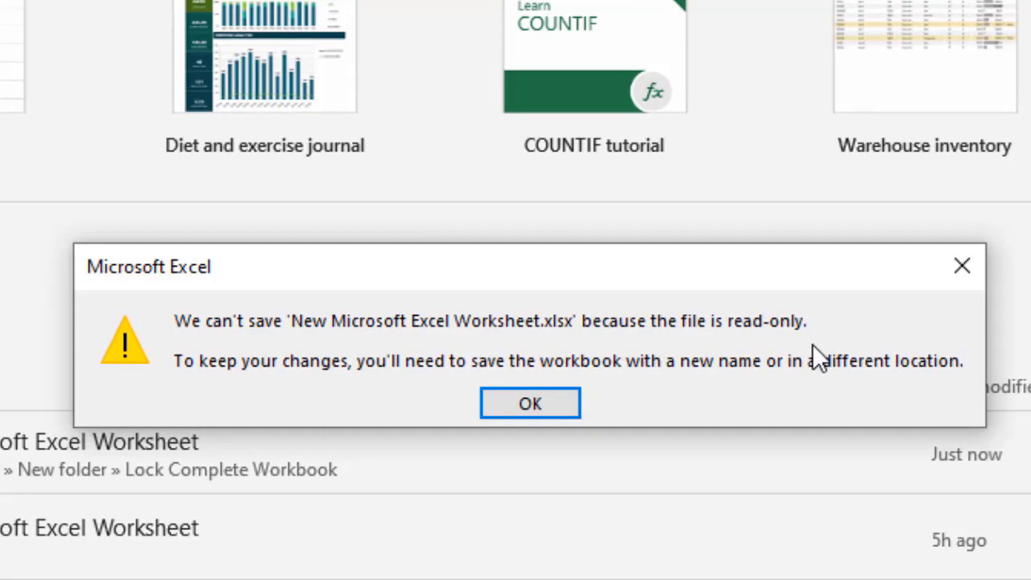
pyautogui.click(502, 393)
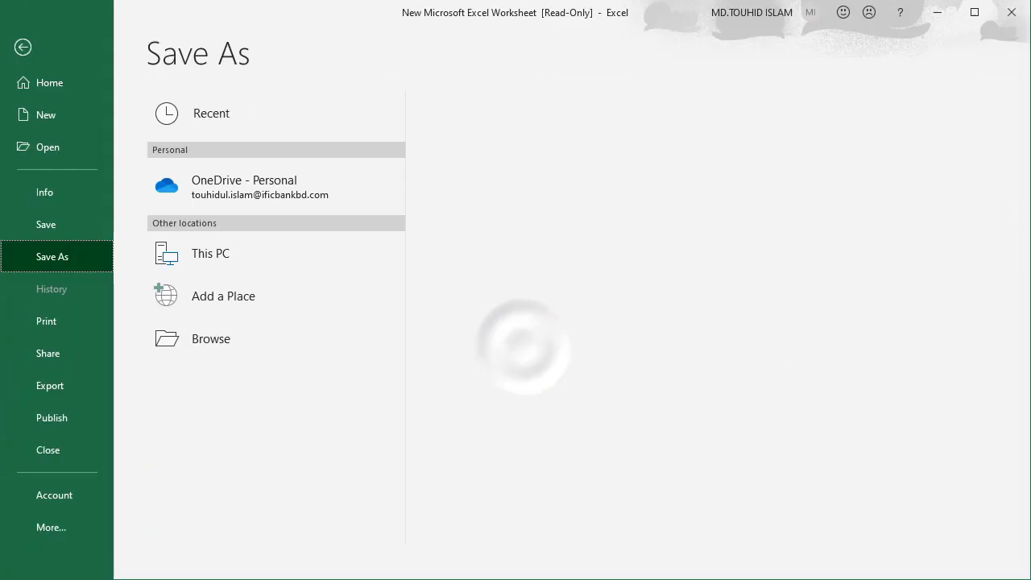
pyautogui.click(24, 48)
pyautogui.click(436, 347)
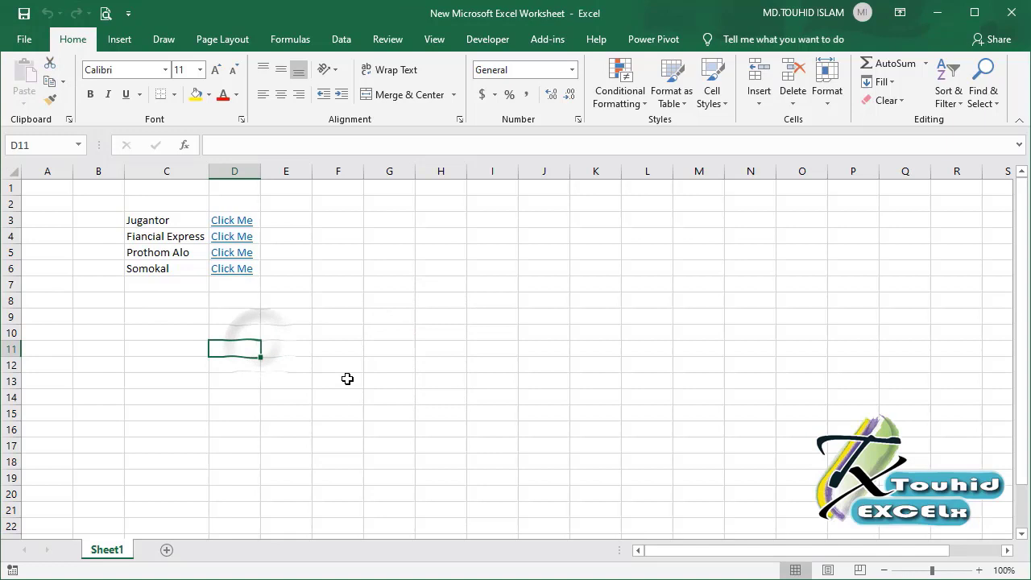
# Via File > Save As, target the Lock Complete Workbook folder and open the Tools save options.
pyautogui.click(353, 316)
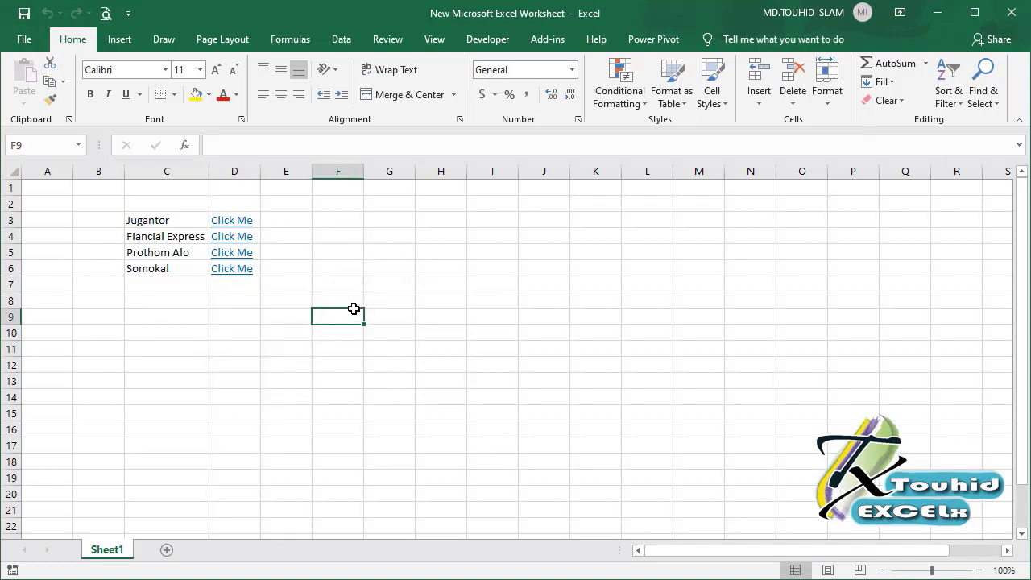
pyautogui.click(24, 39)
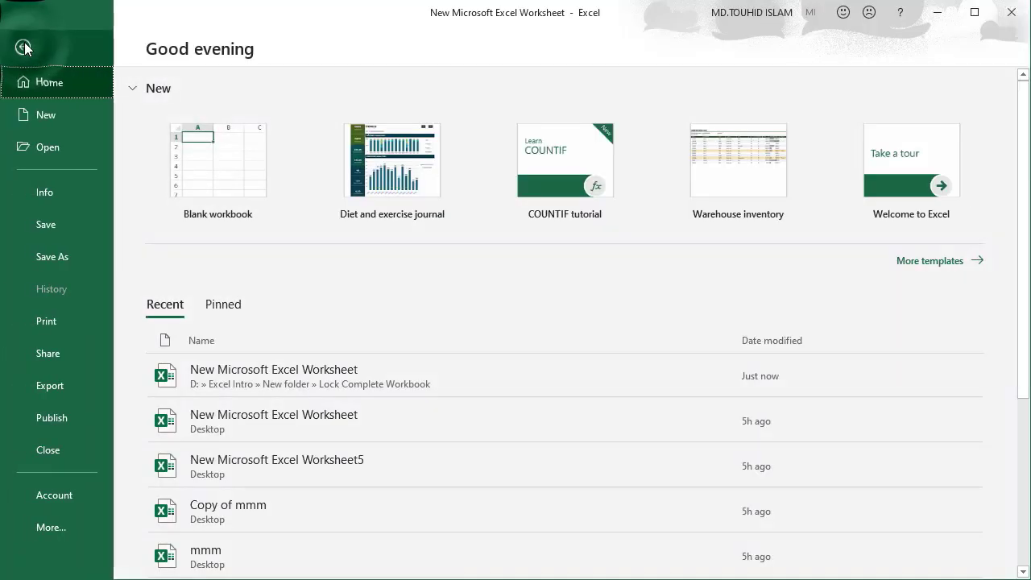
pyautogui.click(54, 255)
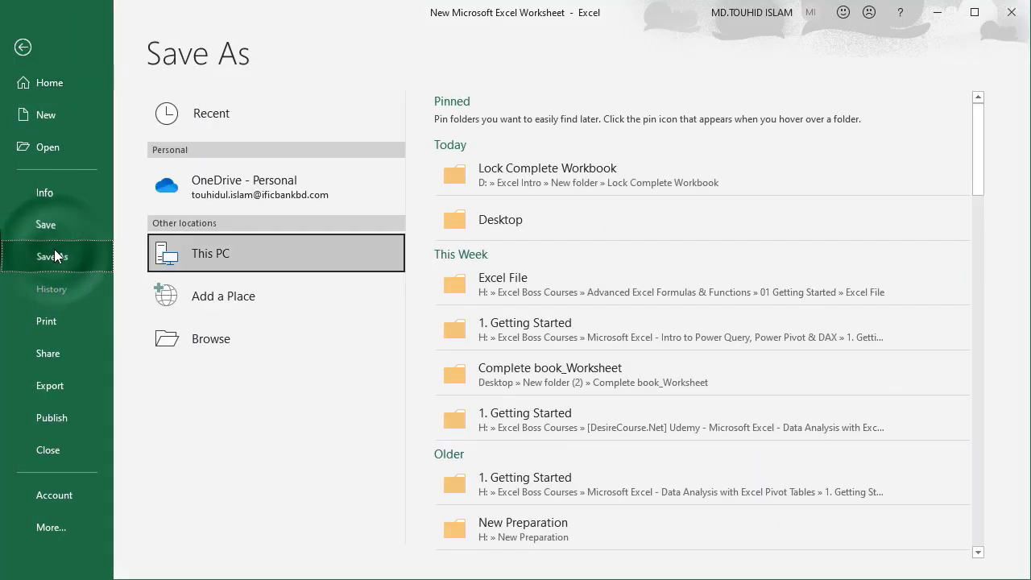
pyautogui.click(521, 188)
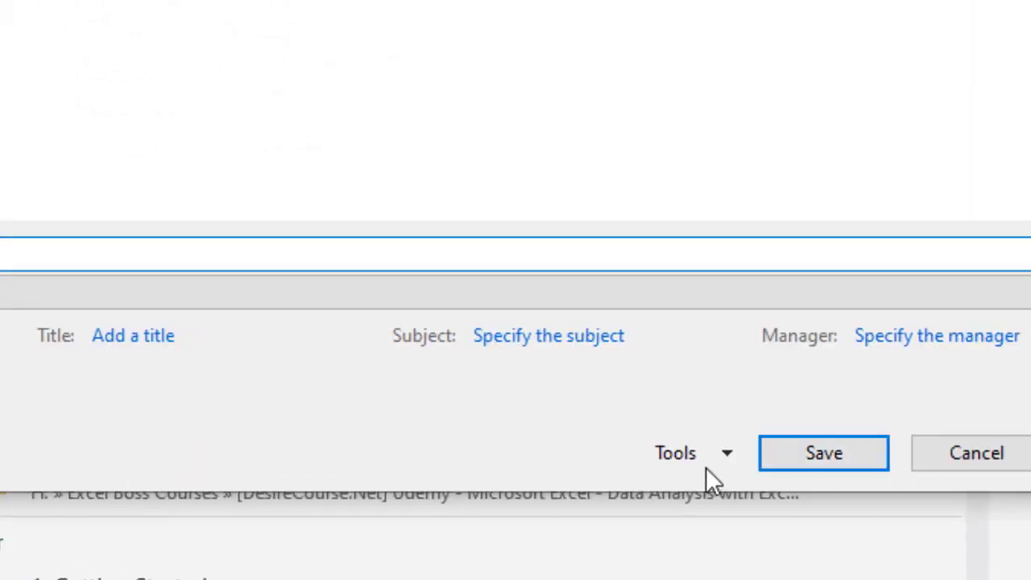
pyautogui.click(729, 454)
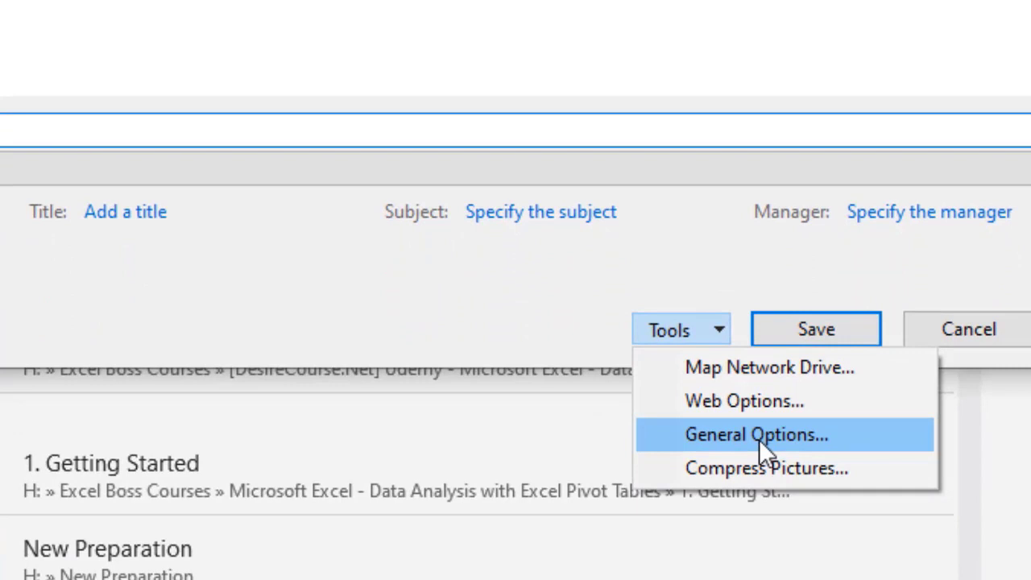
# Clear both the Password to open and the Password to modify in General Options.
pyautogui.click(758, 439)
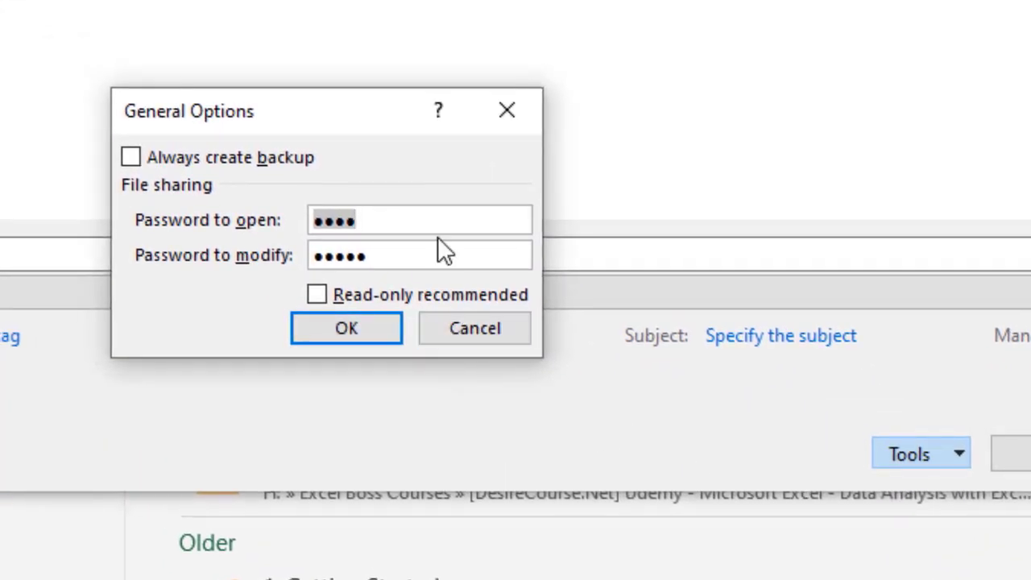
pyautogui.press('BackSpace')
pyautogui.click(405, 256)
pyautogui.press('BackSpace')
pyautogui.press('BackSpace')
pyautogui.press('BackSpace')
pyautogui.press('BackSpace')
pyautogui.press('BackSpace')
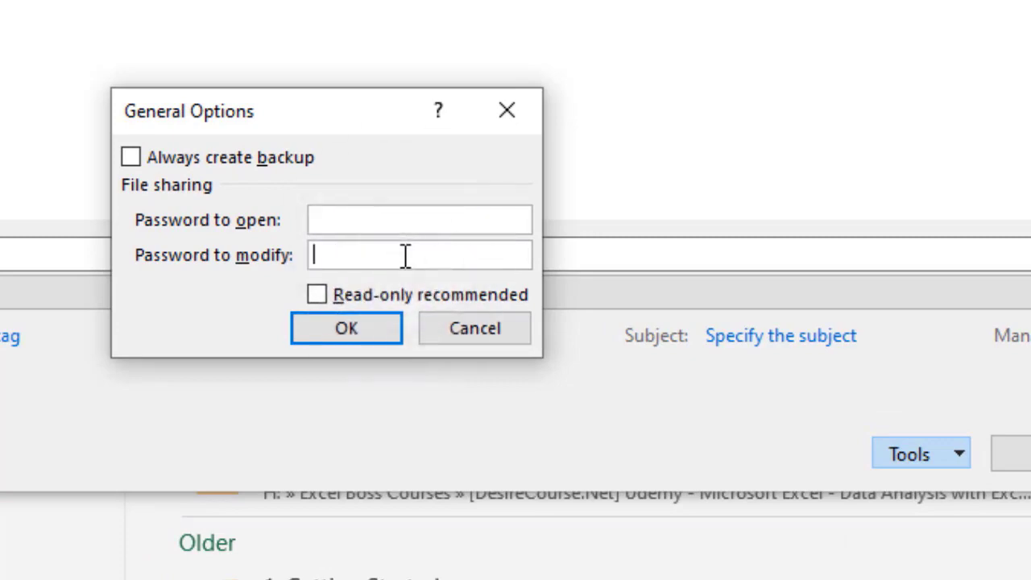
pyautogui.click(355, 326)
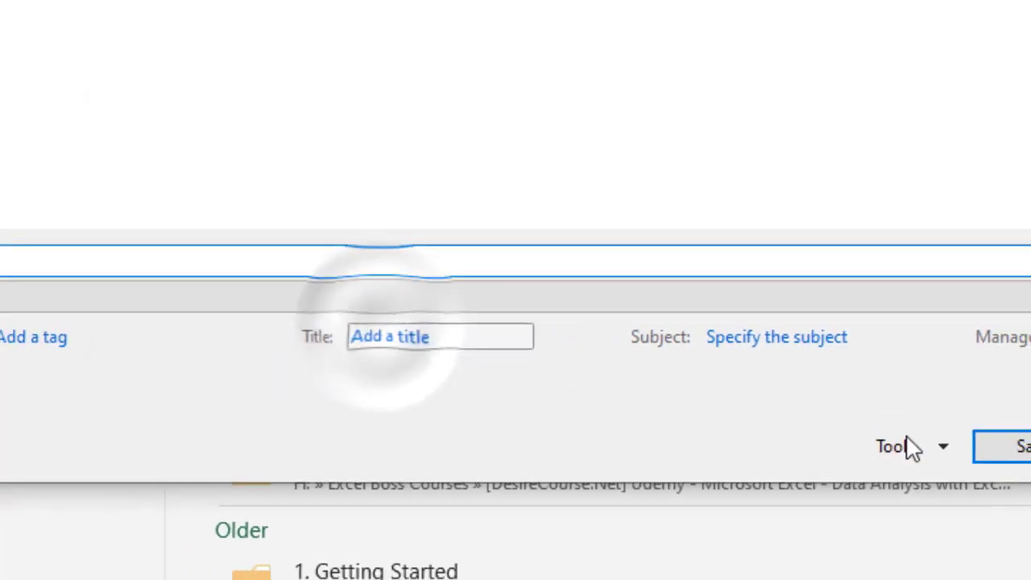
# Replace Lock Complete Workbook with the unprotected version, then reopen it and select cell E6.
pyautogui.click(913, 412)
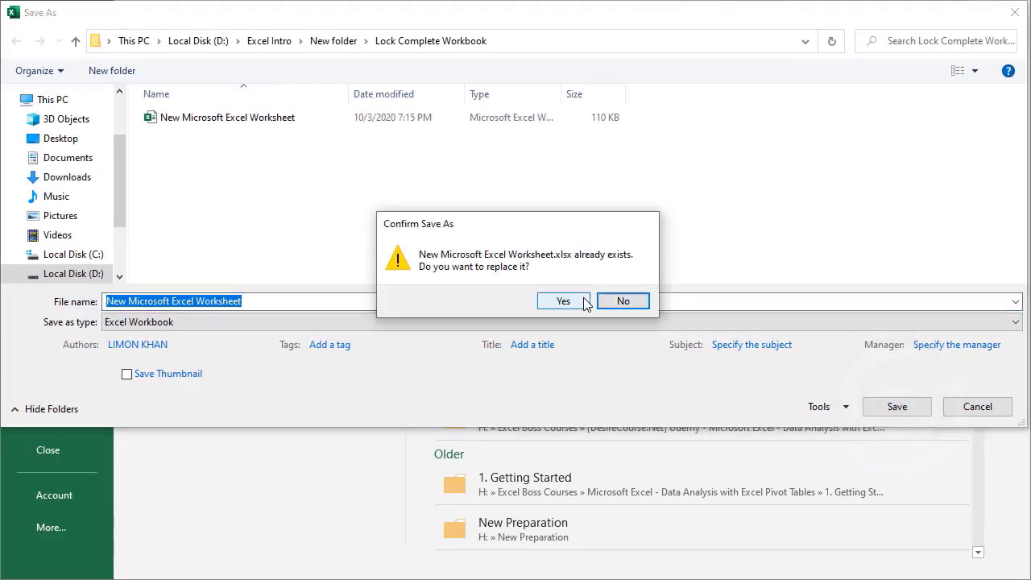
pyautogui.click(567, 301)
pyautogui.click(1009, 13)
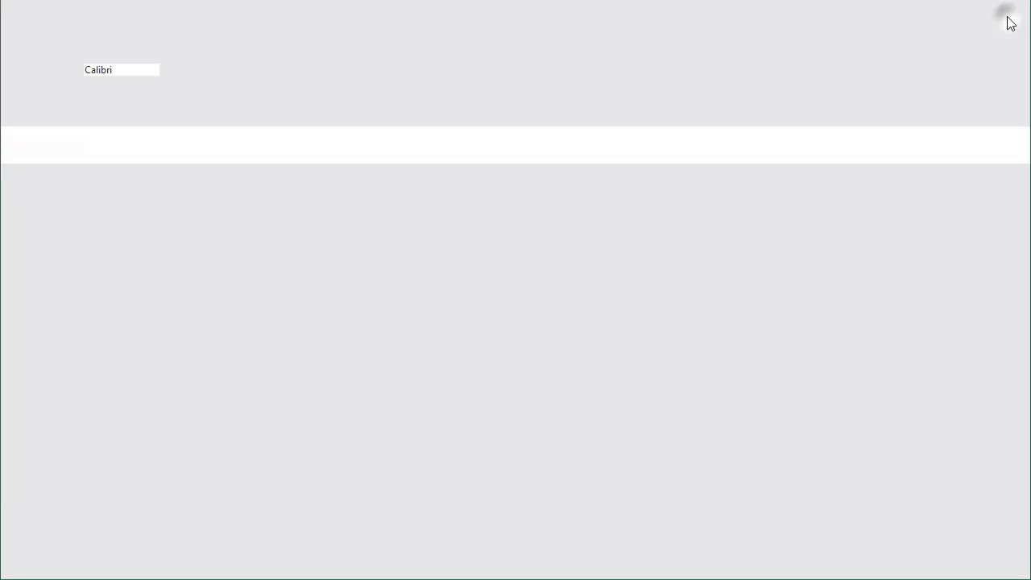
pyautogui.doubleClick(353, 181)
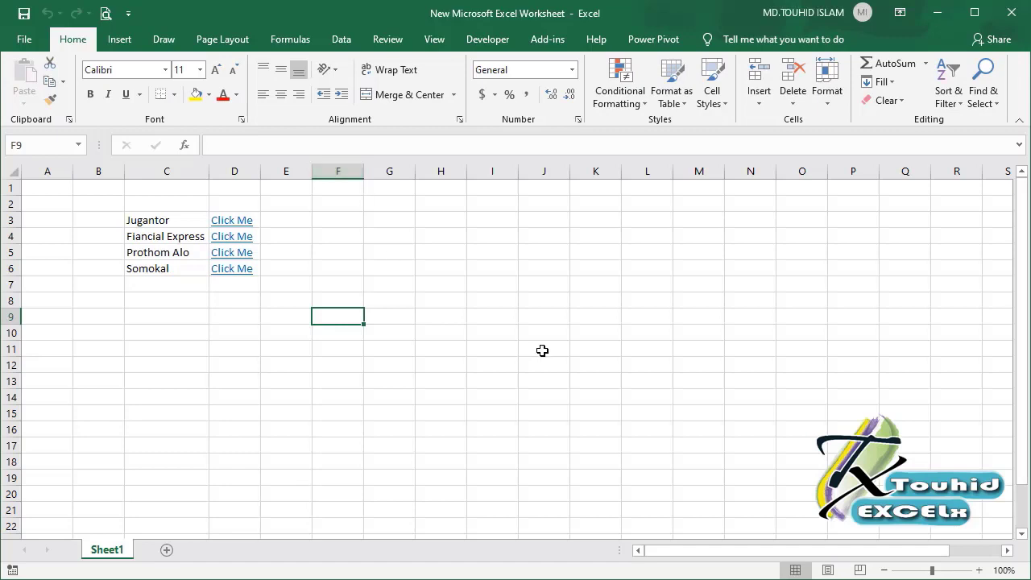
pyautogui.click(542, 349)
pyautogui.click(301, 266)
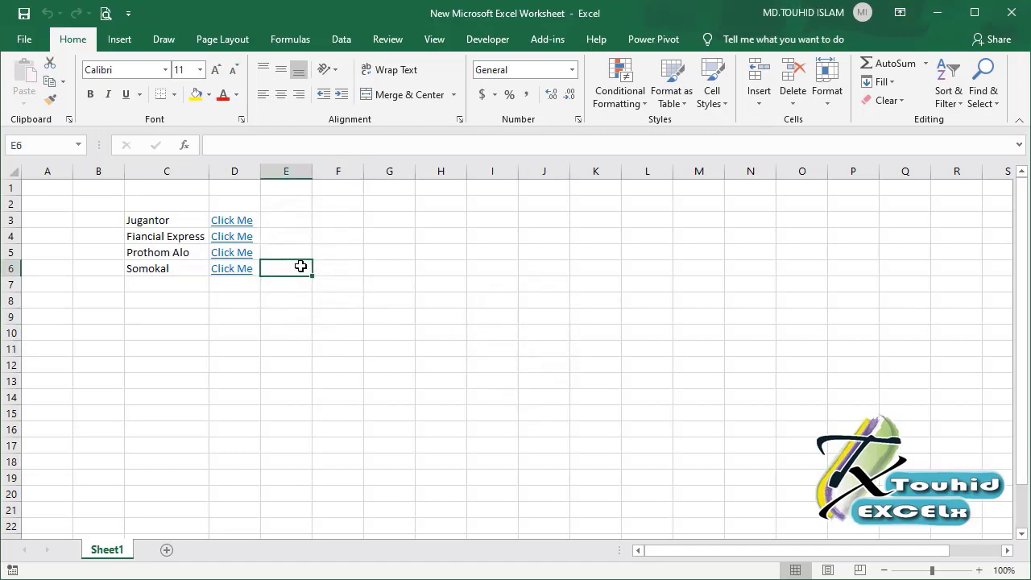